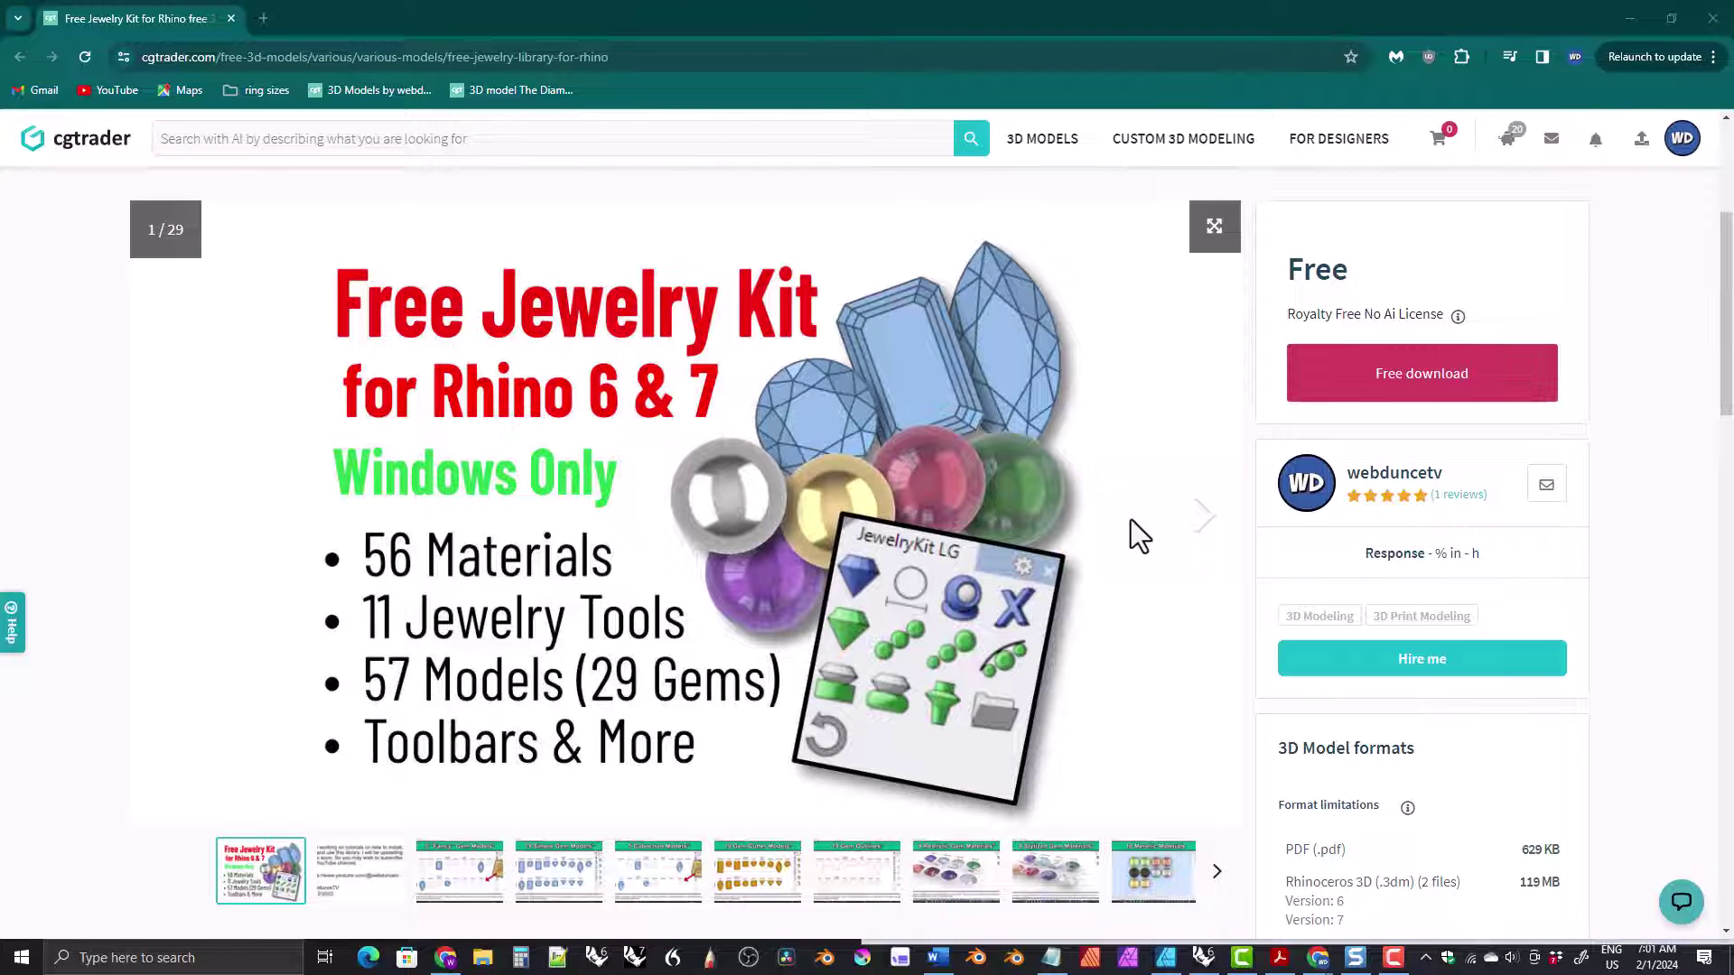
- From the kit's CGTrader free download list, download the Rhino7 zip and jewelrykit_installer2.34.py
click(1382, 391)
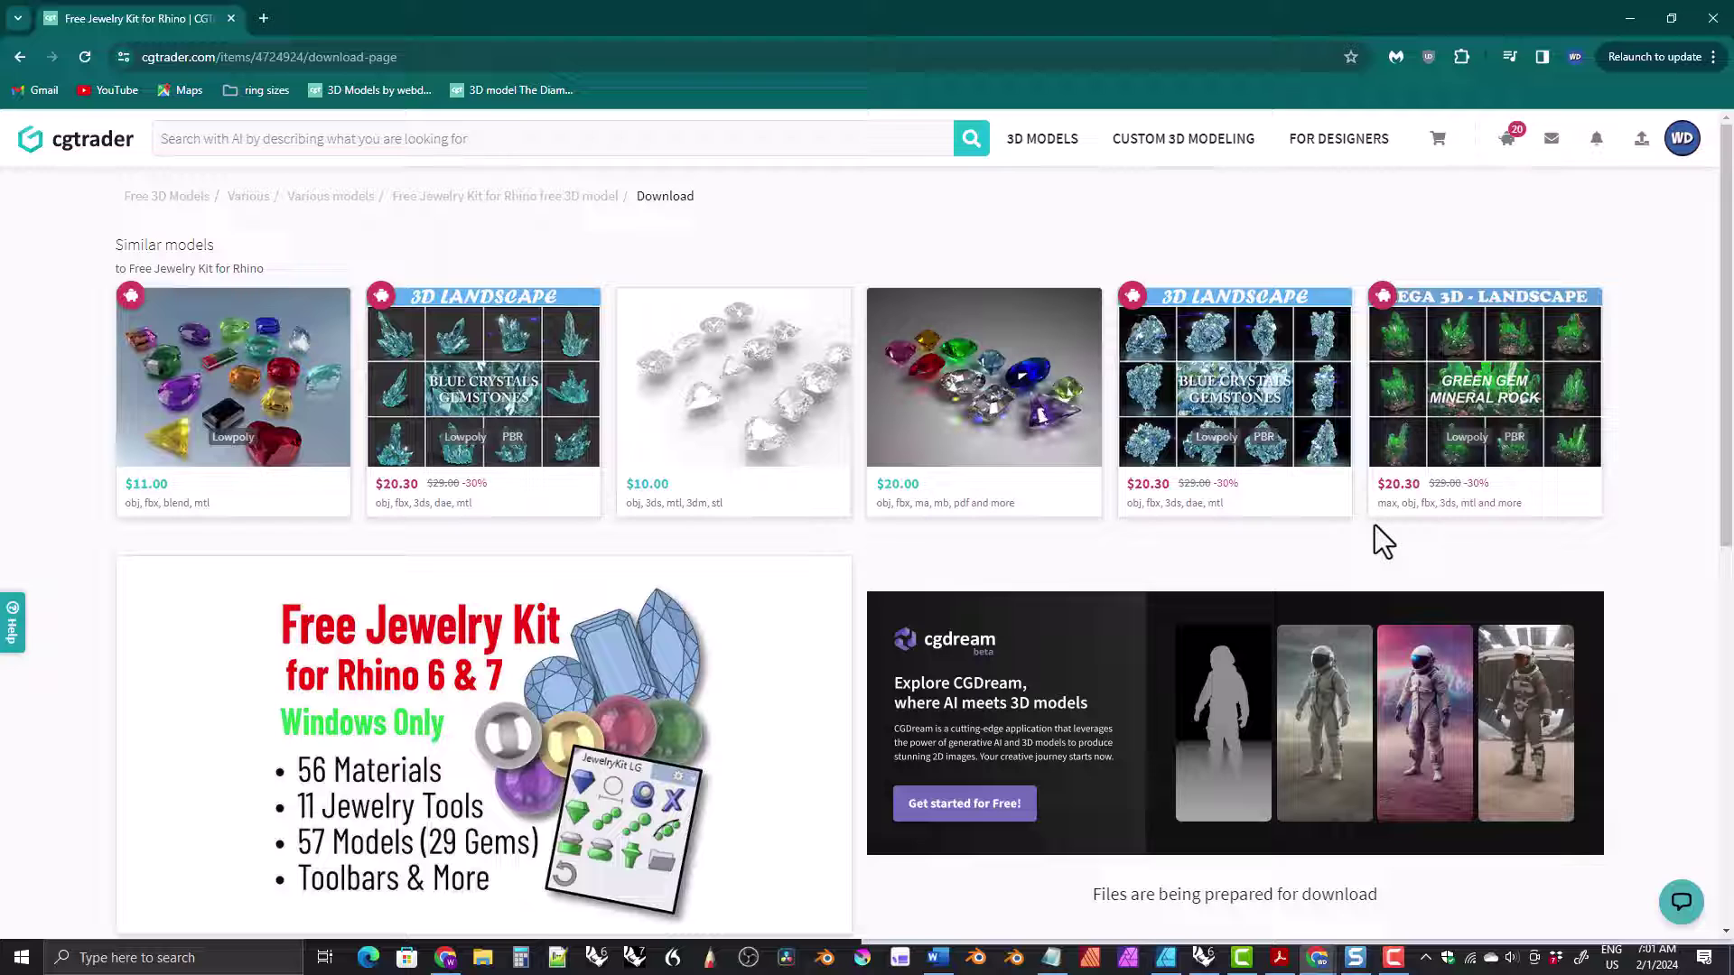
drag(1725, 343, 1725, 519)
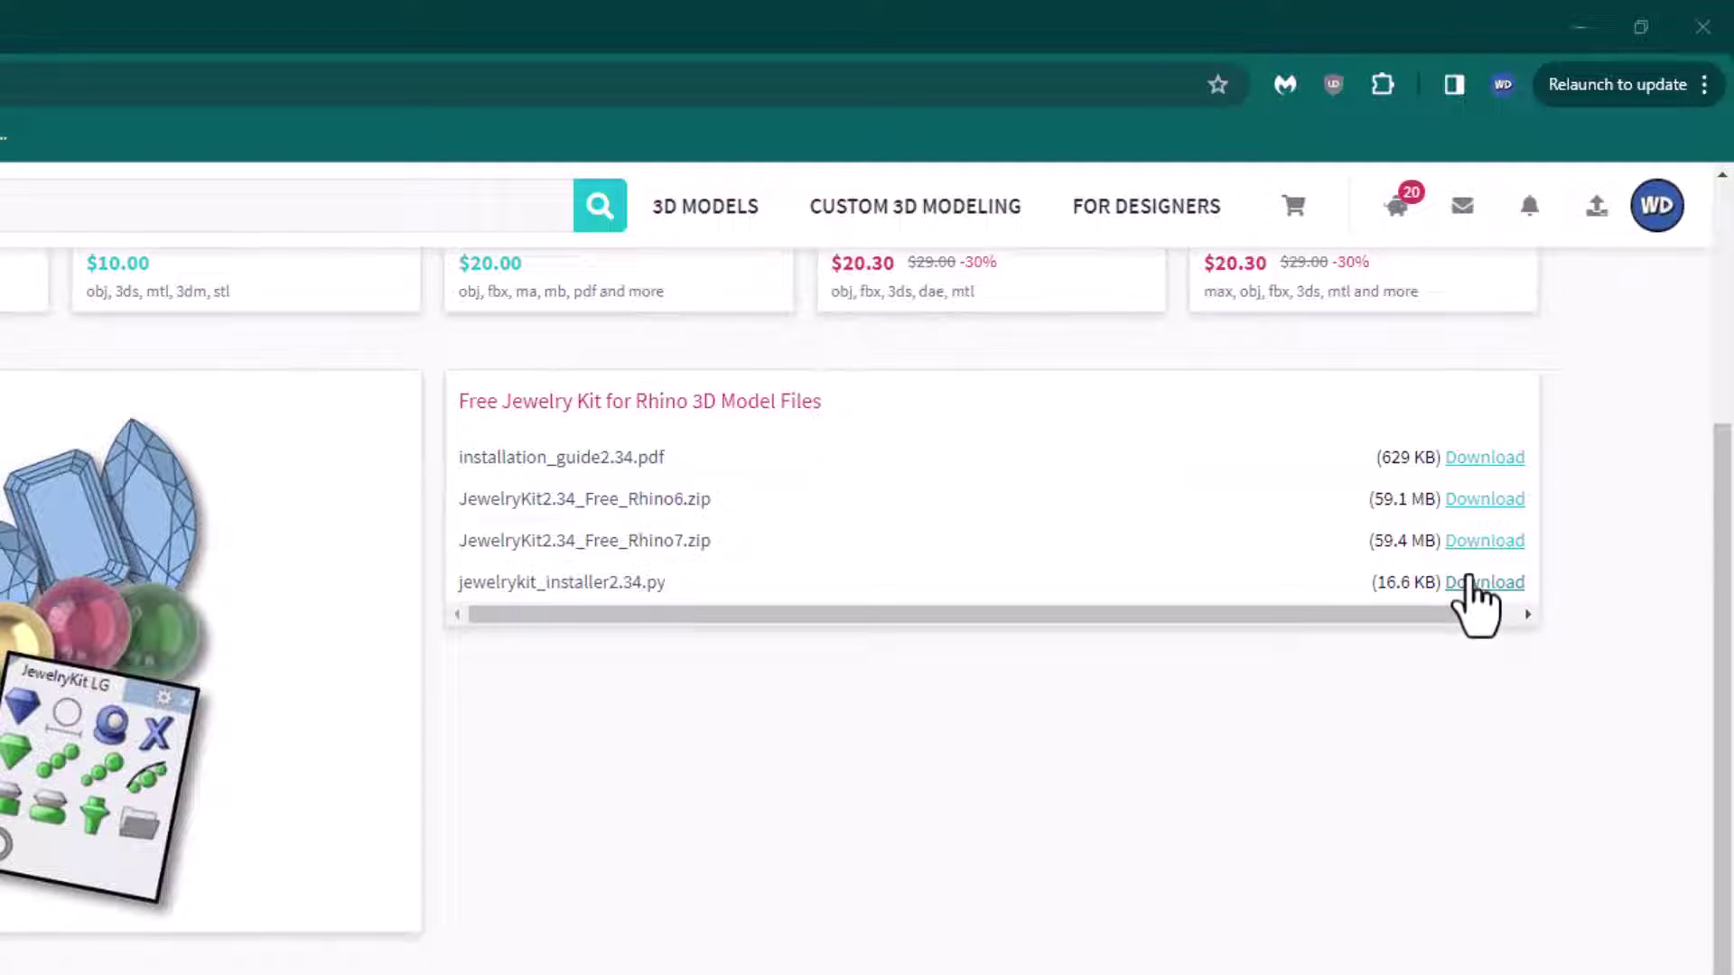
click(1472, 584)
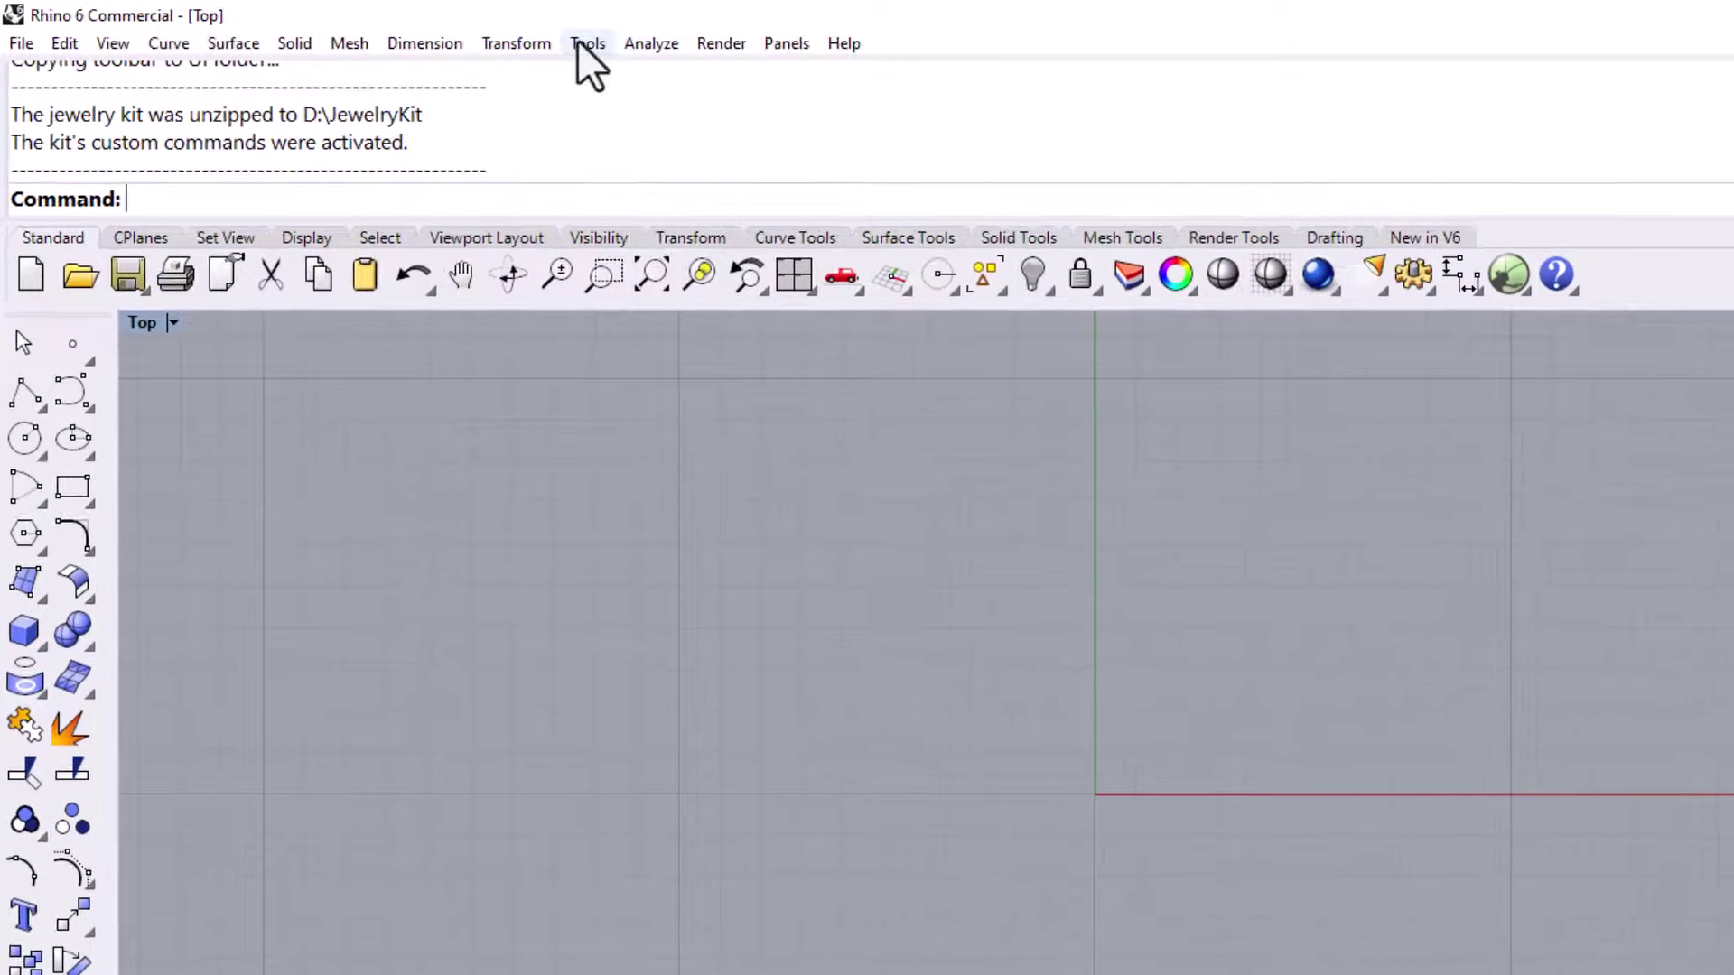
- Run jewelrykit_installer2.34.py from Downloads with Tools > PythonScript > Run
click(582, 41)
mouse_move(630, 213)
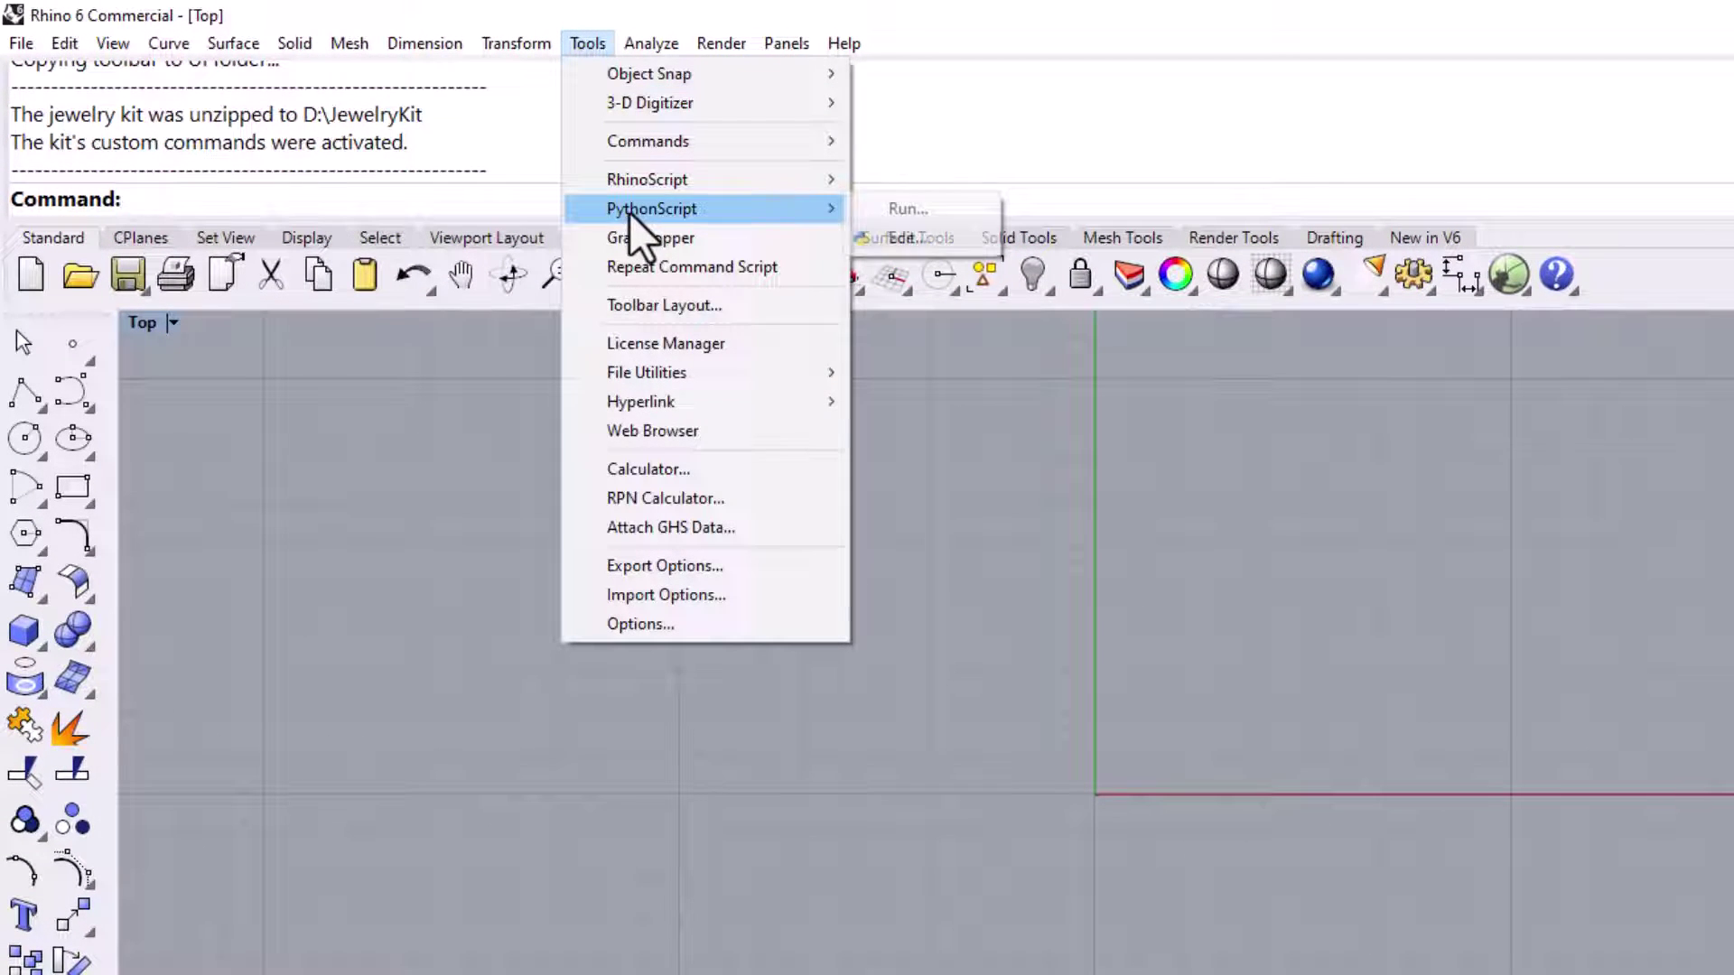
click(906, 209)
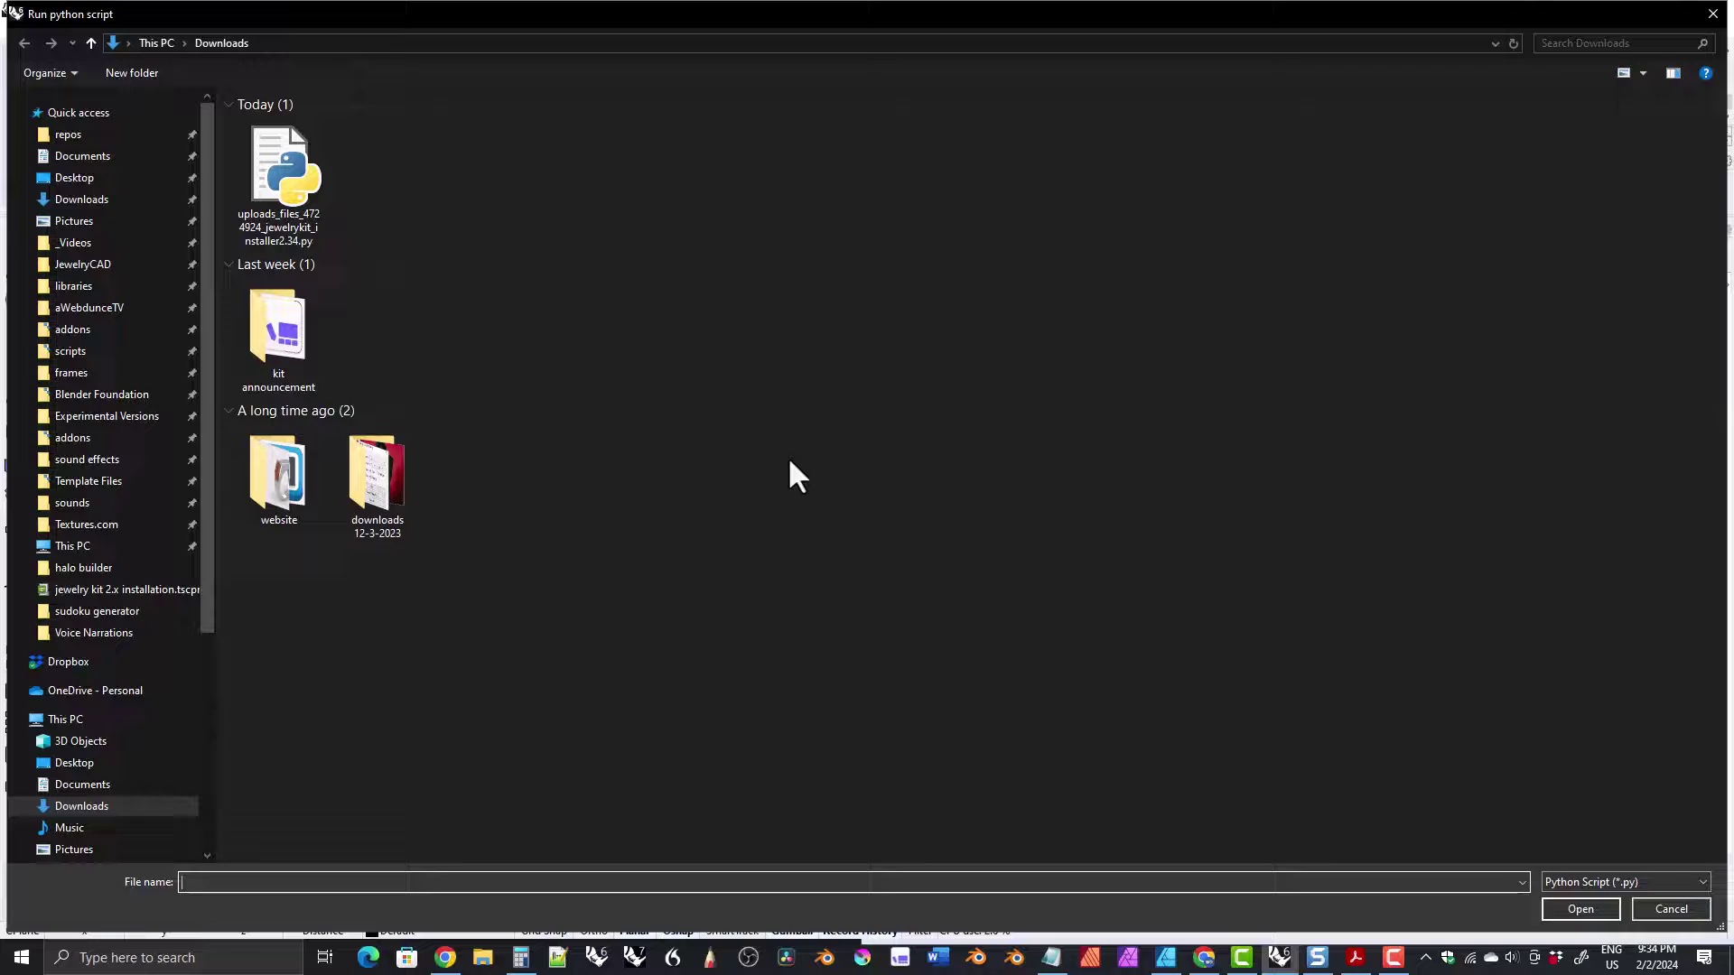
click(288, 172)
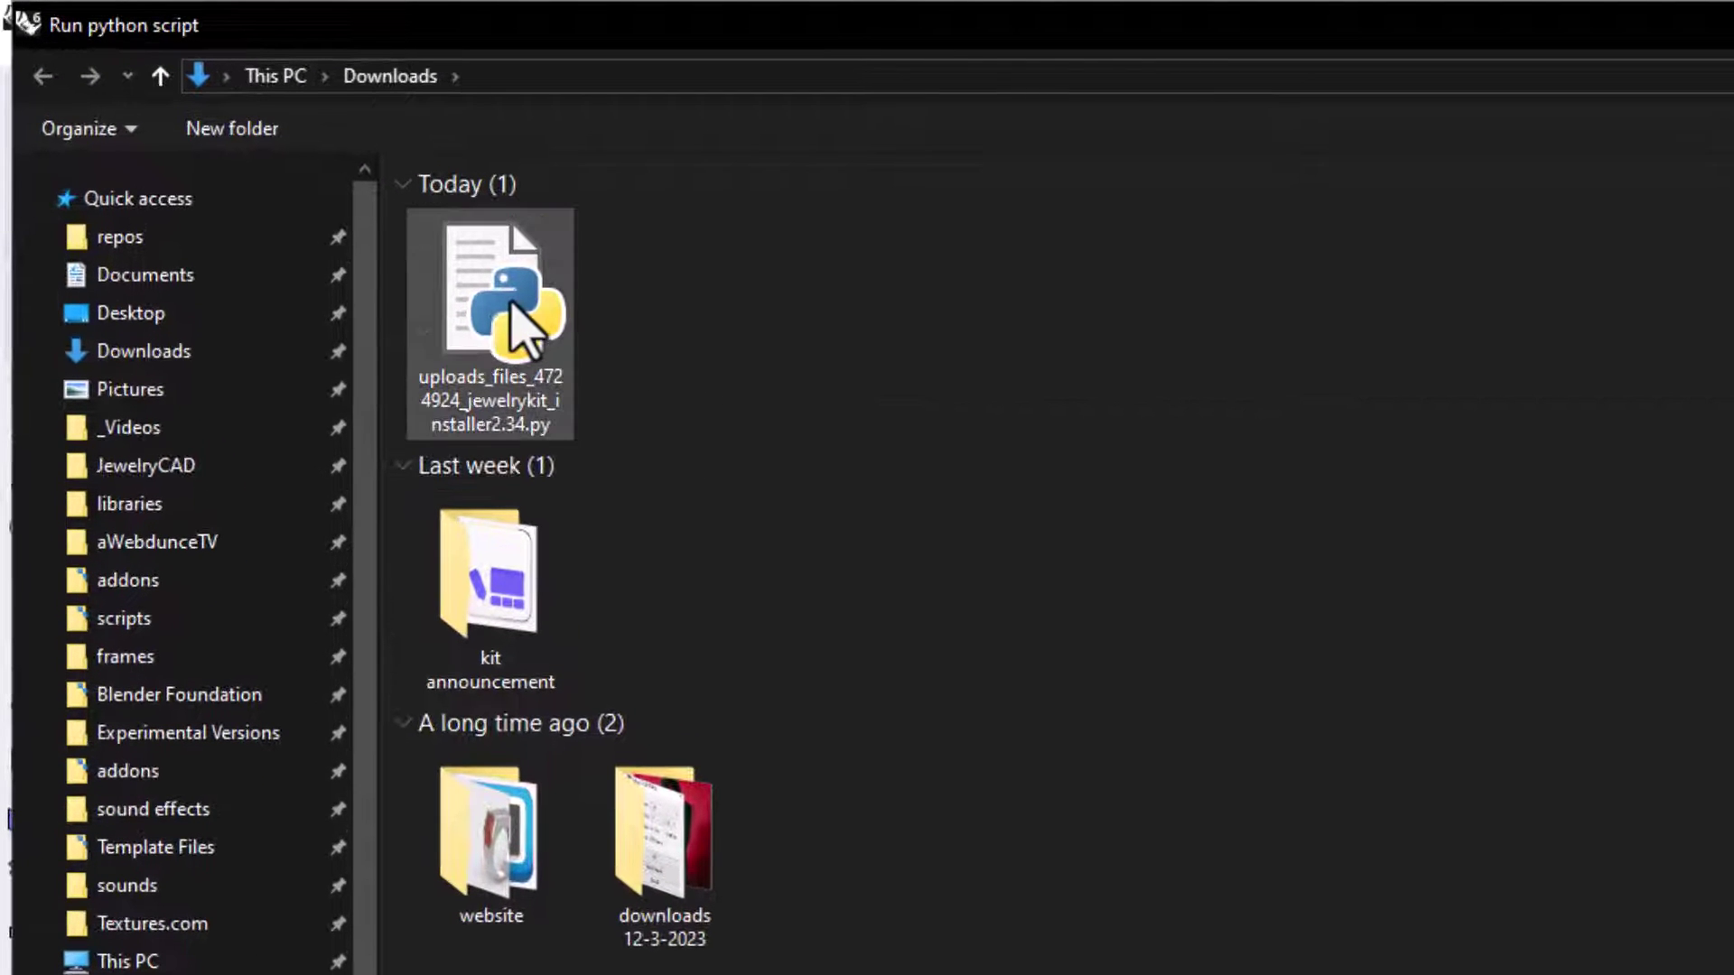
double_click(508, 303)
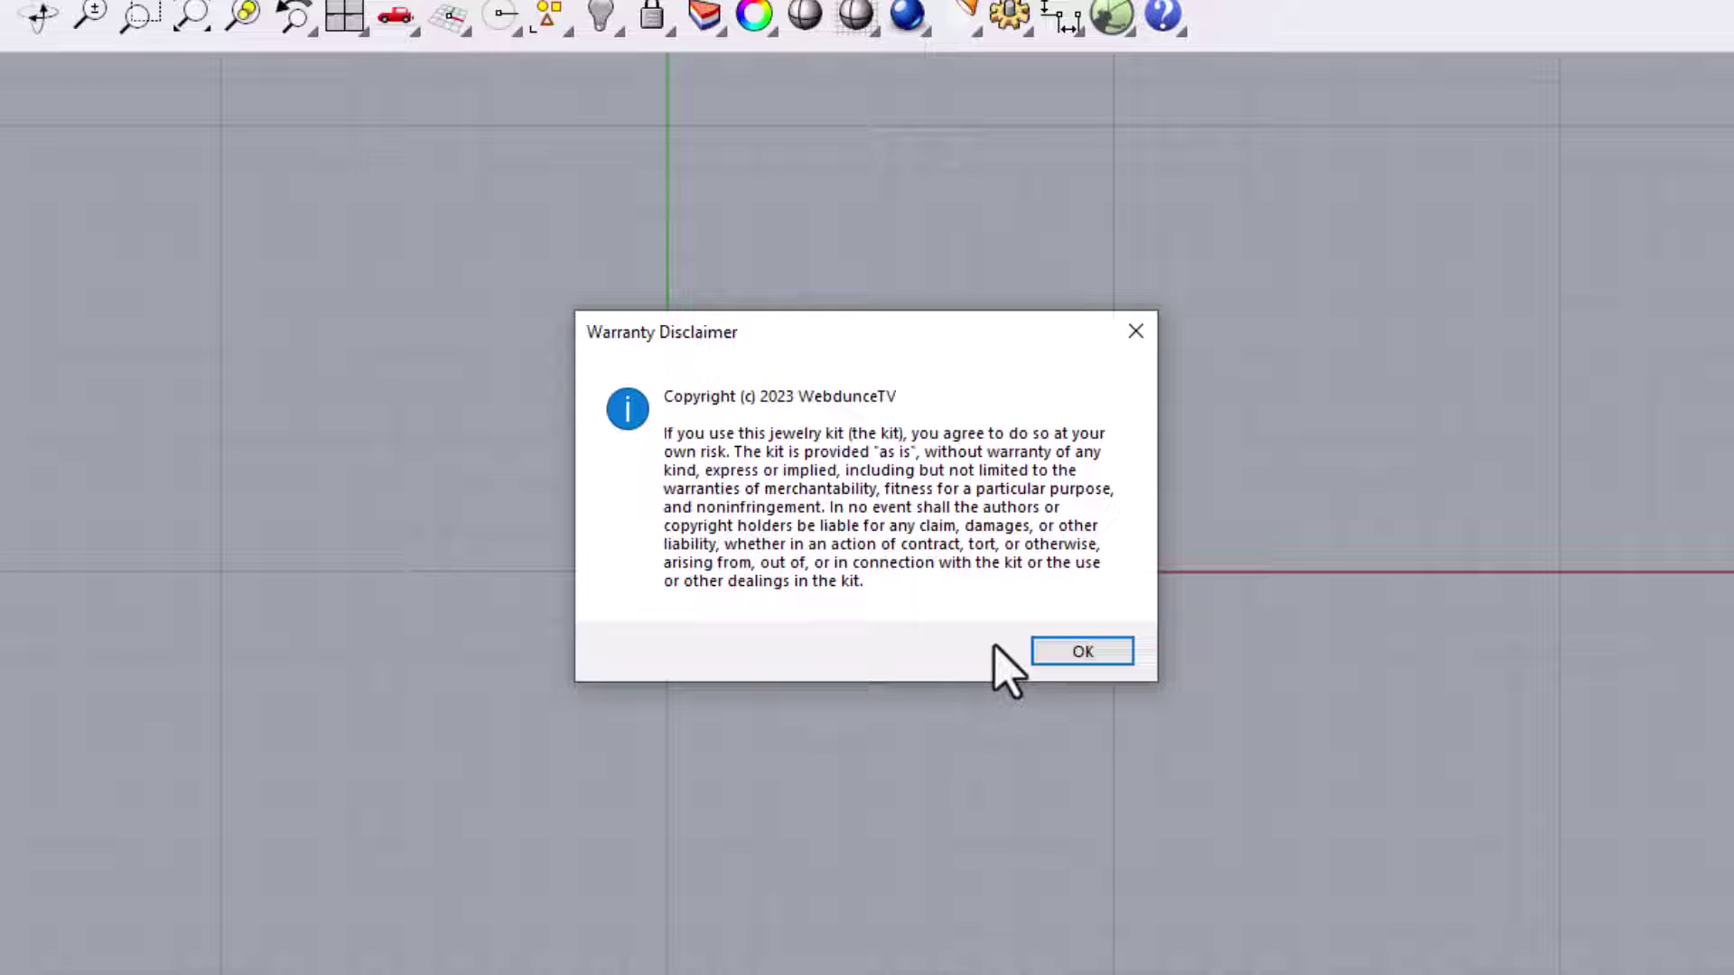
- Accept the warranty disclaimer and select JewelryKit2.34_Free_Rhino7.zip from Downloads as the kit file
click(1065, 653)
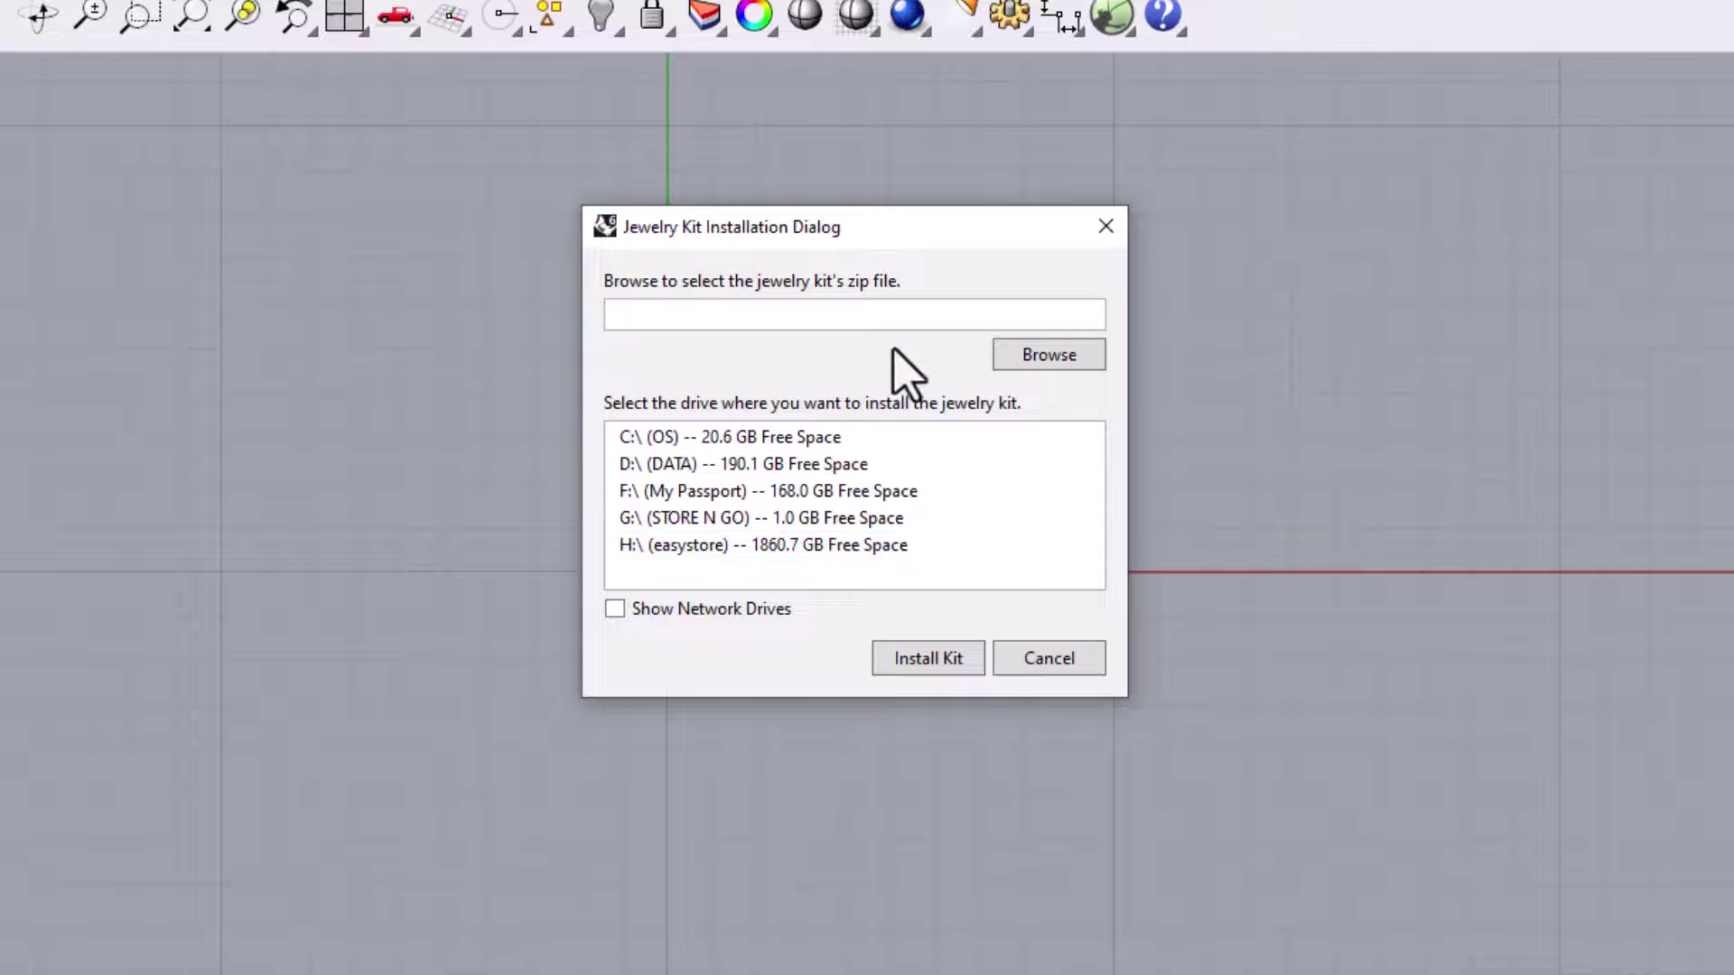
click(1038, 357)
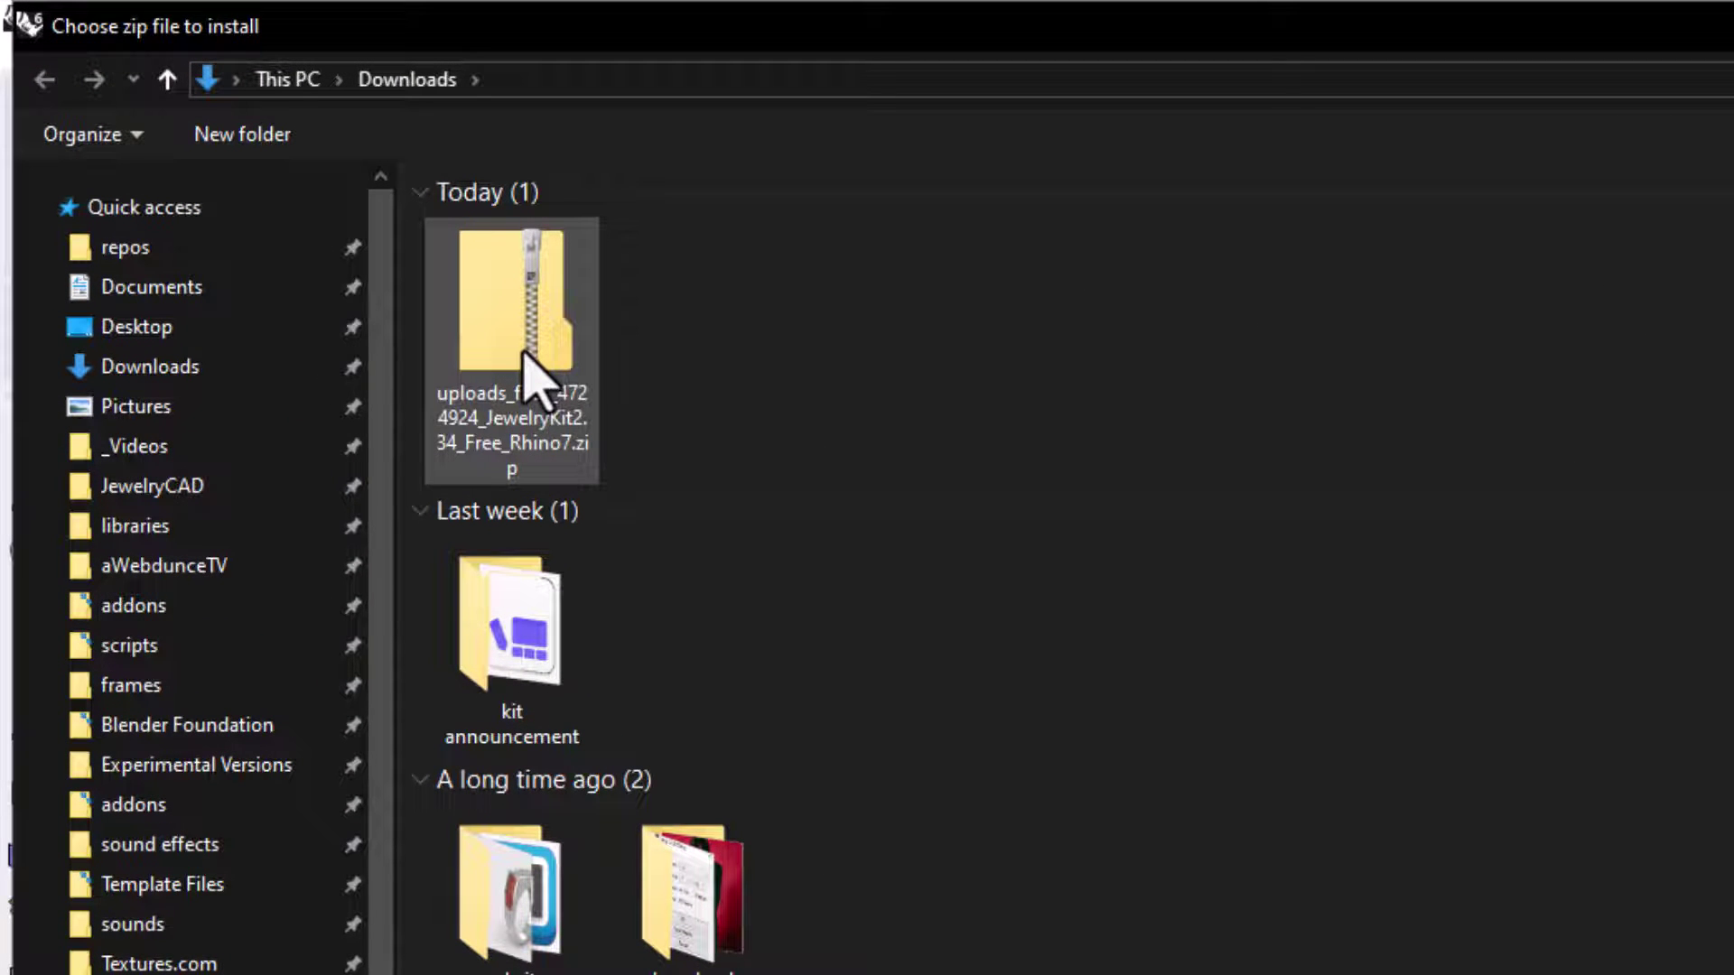
double_click(526, 356)
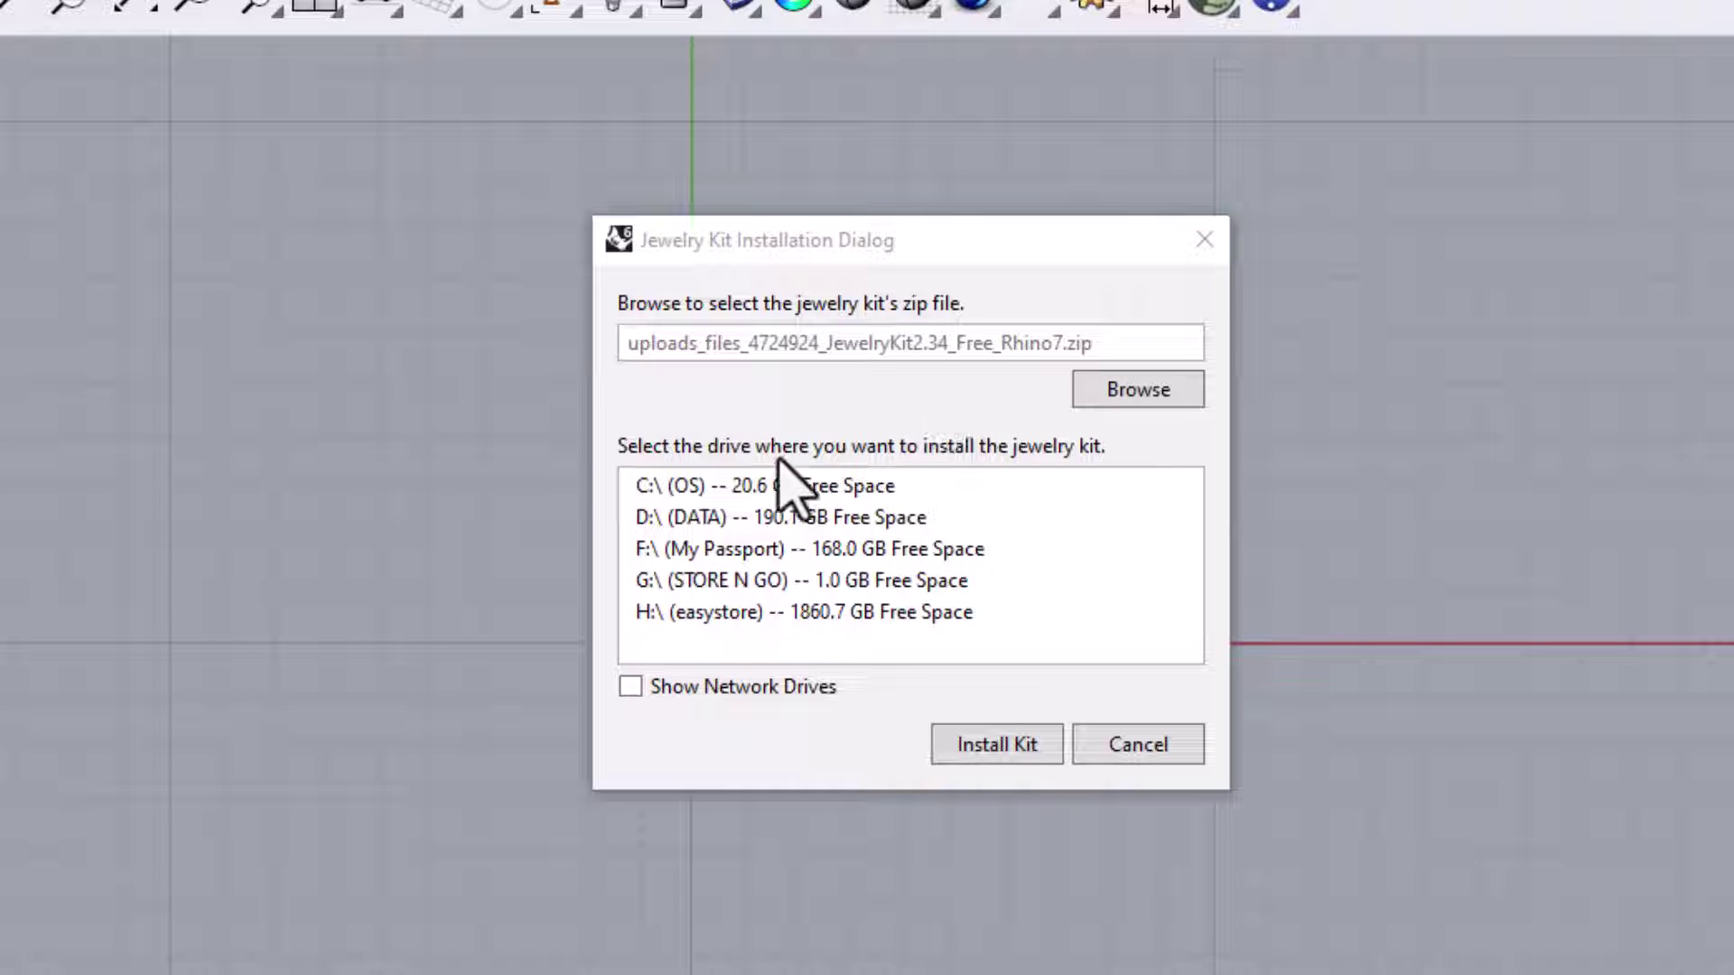
- Choose the D:\ (DATA) drive as the install location, leaving network drives hidden
click(731, 522)
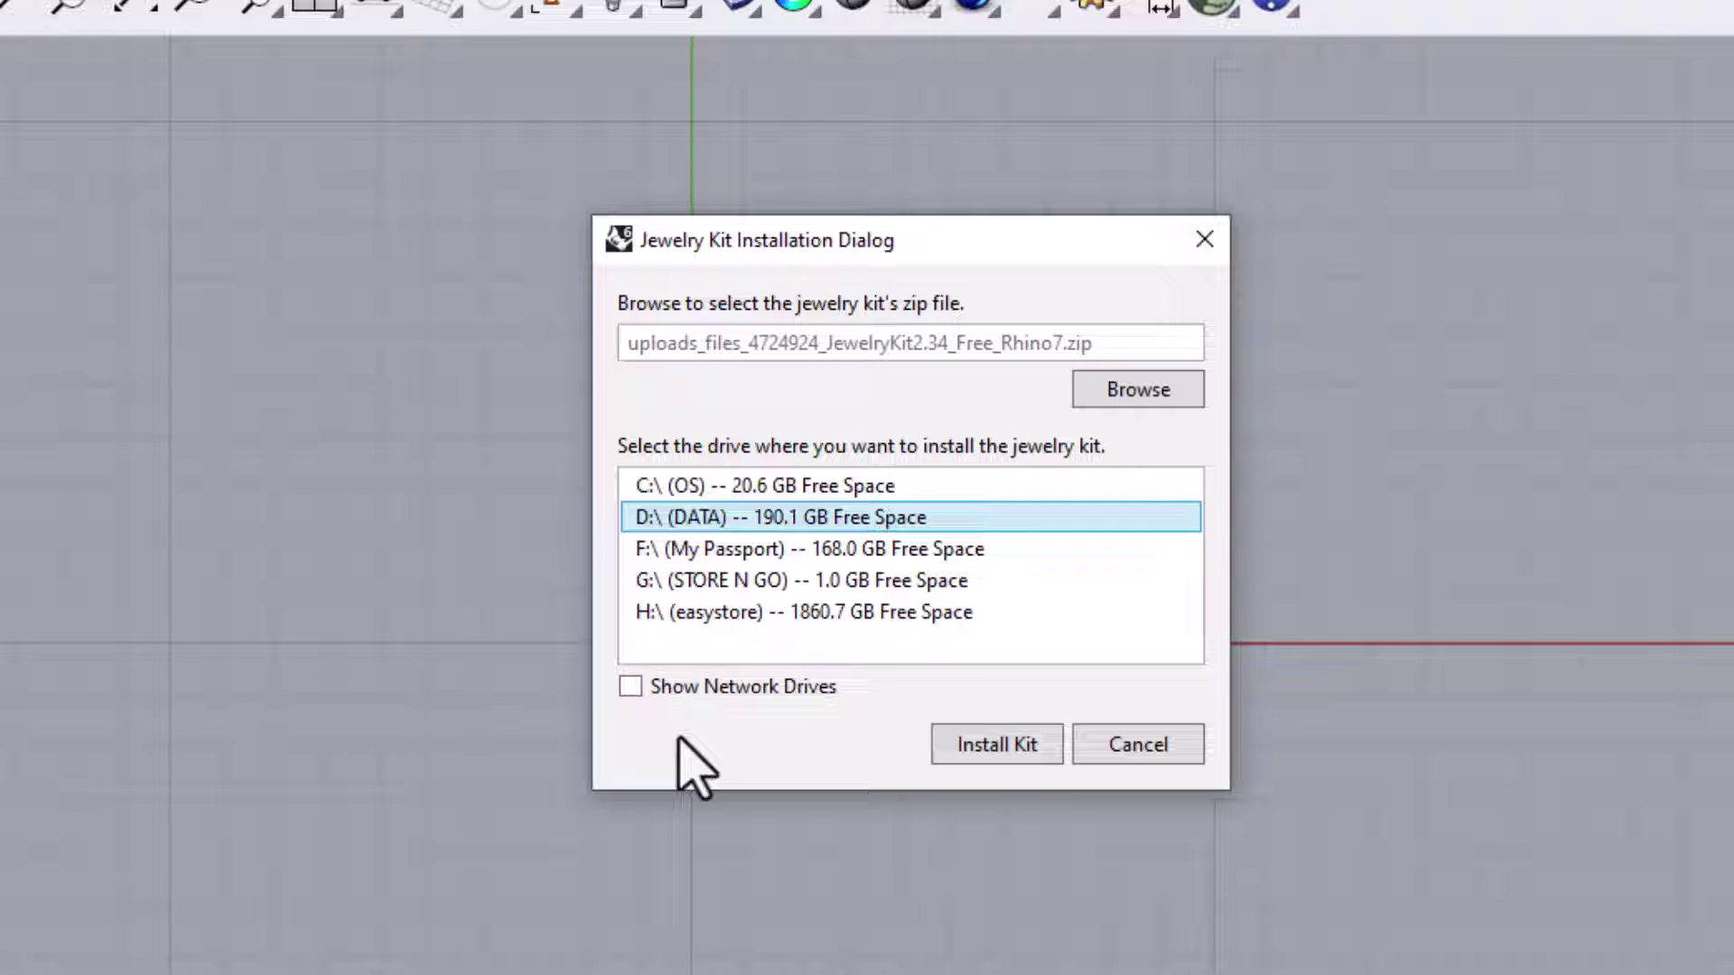
click(630, 688)
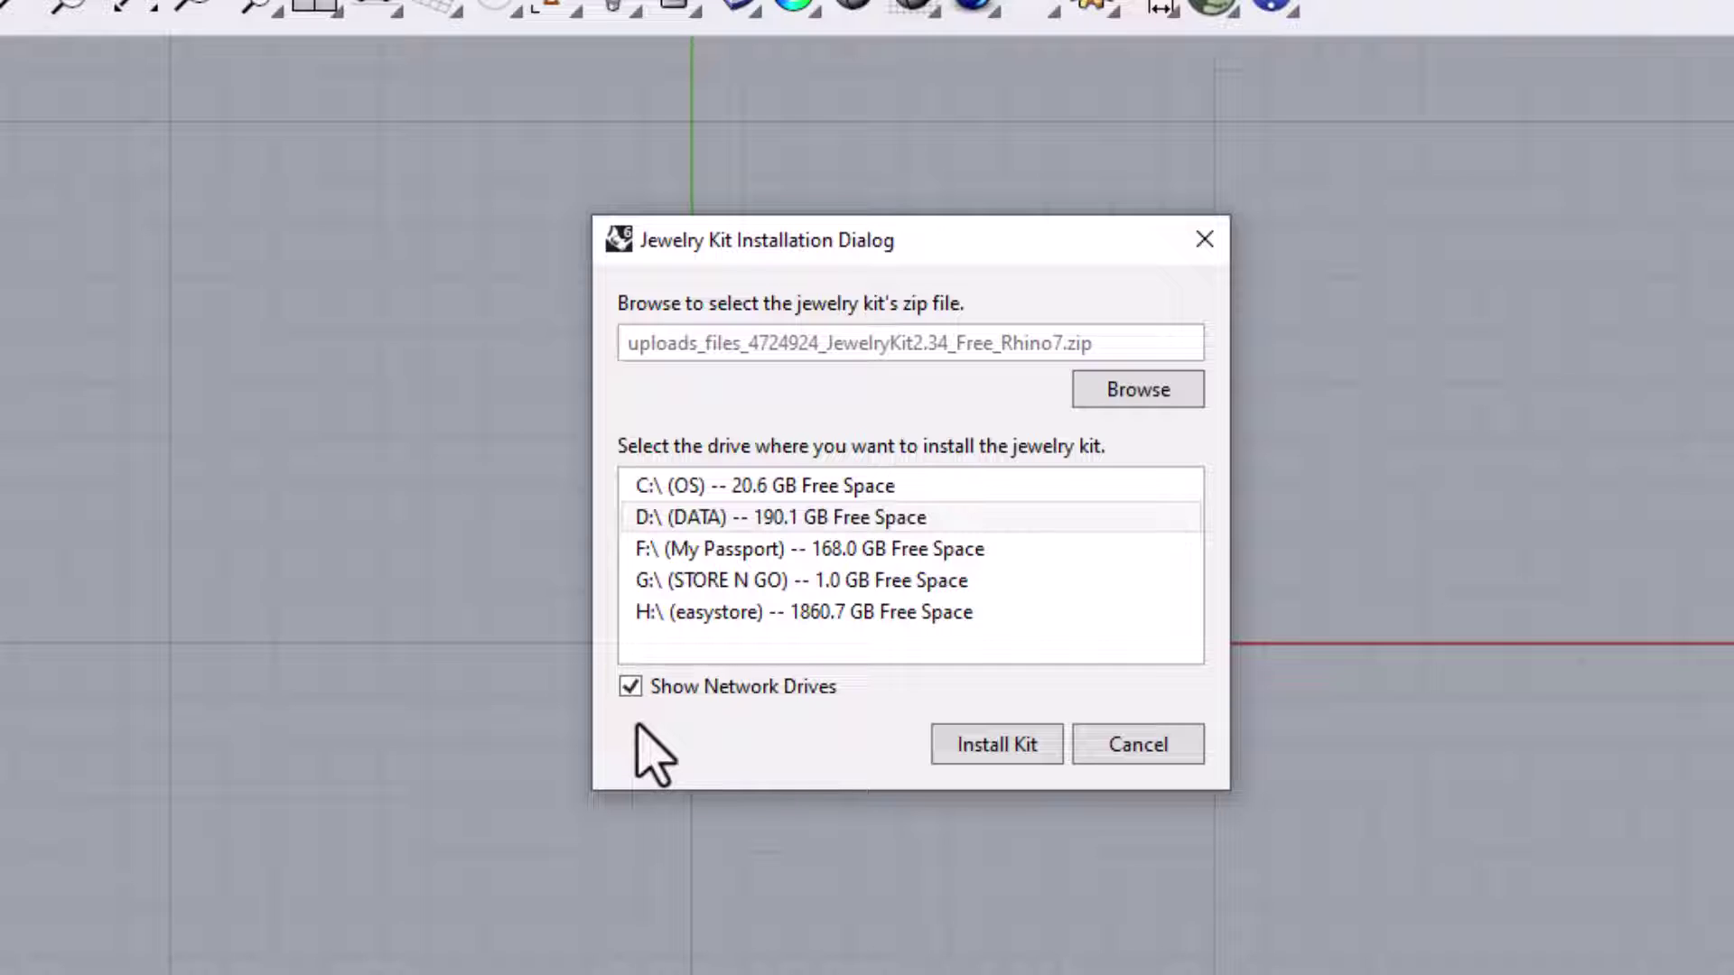
click(630, 688)
- Install the kit, agreeing to replace the existing D:\JewelryKit folder
click(995, 753)
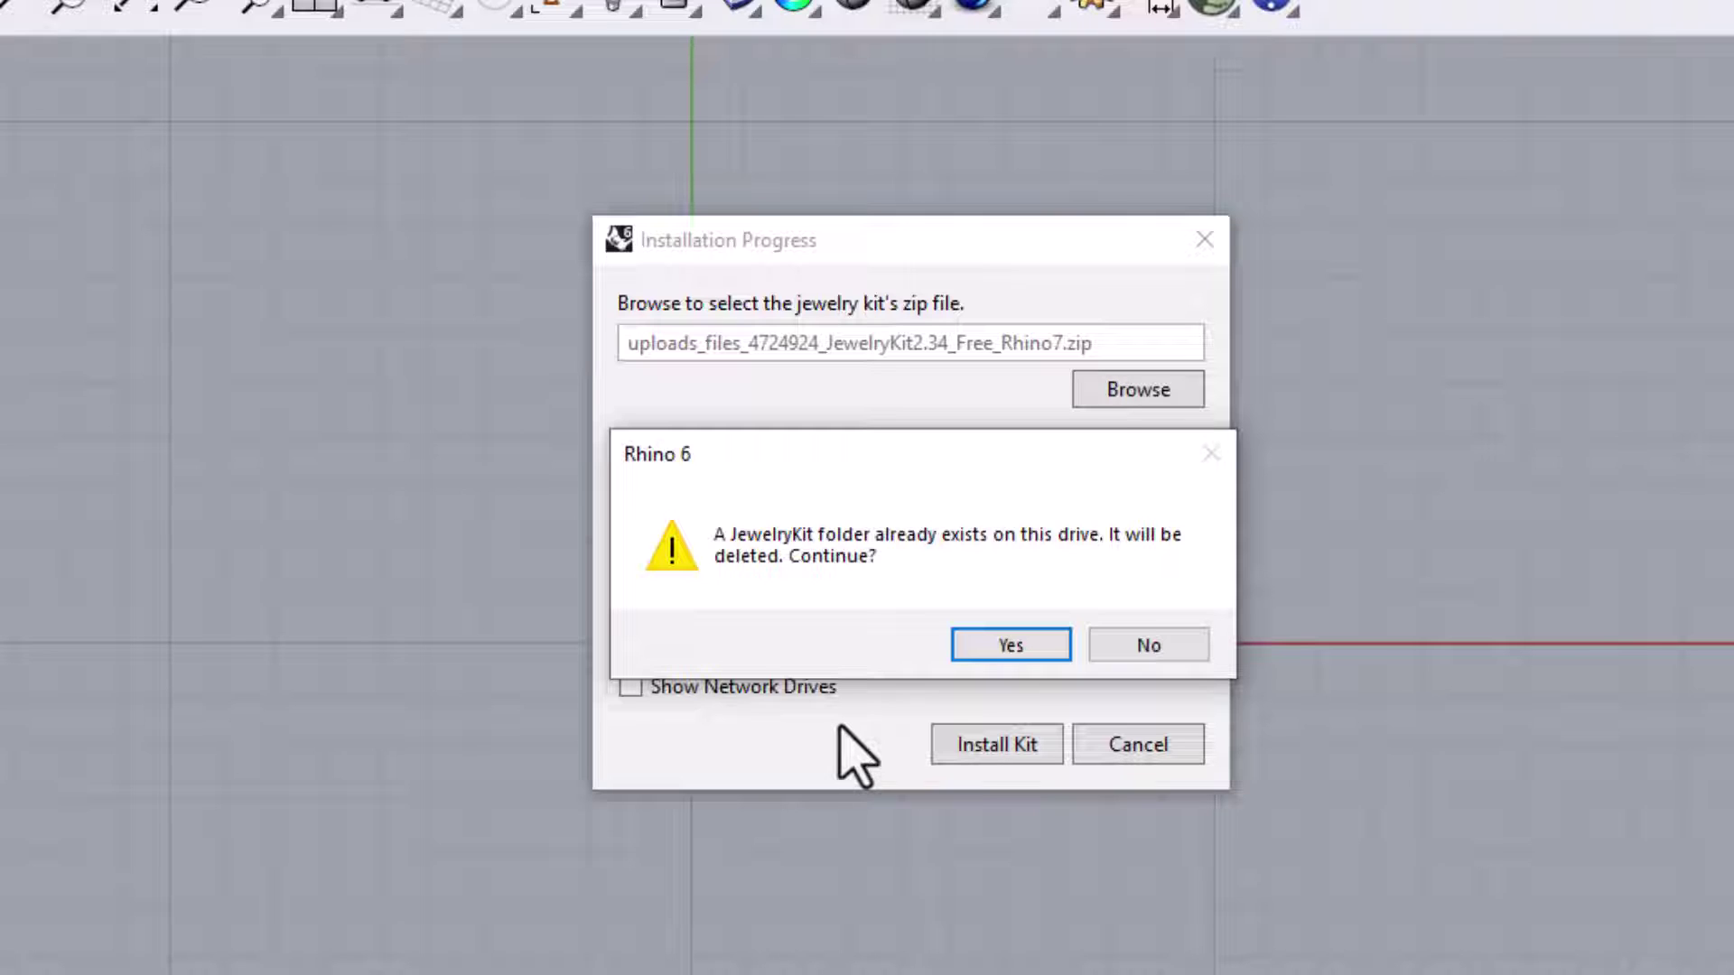
click(999, 644)
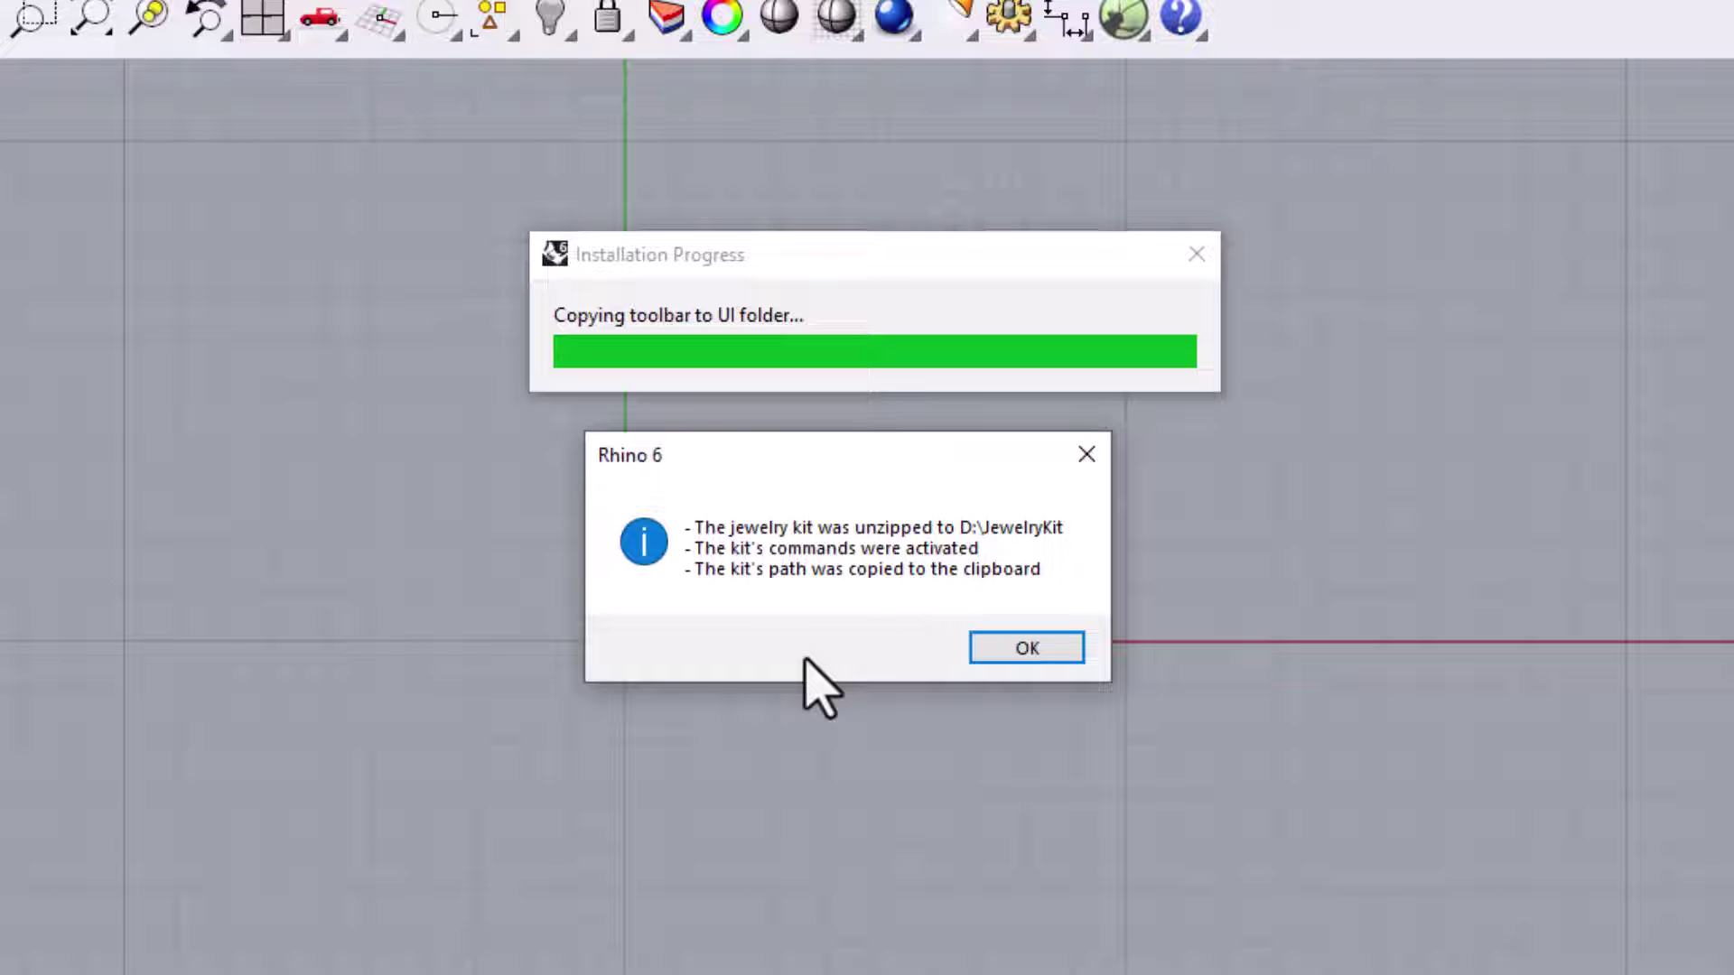
- Dismiss the completion message and dock the Libraries panel beside Materials in the right panel
click(998, 657)
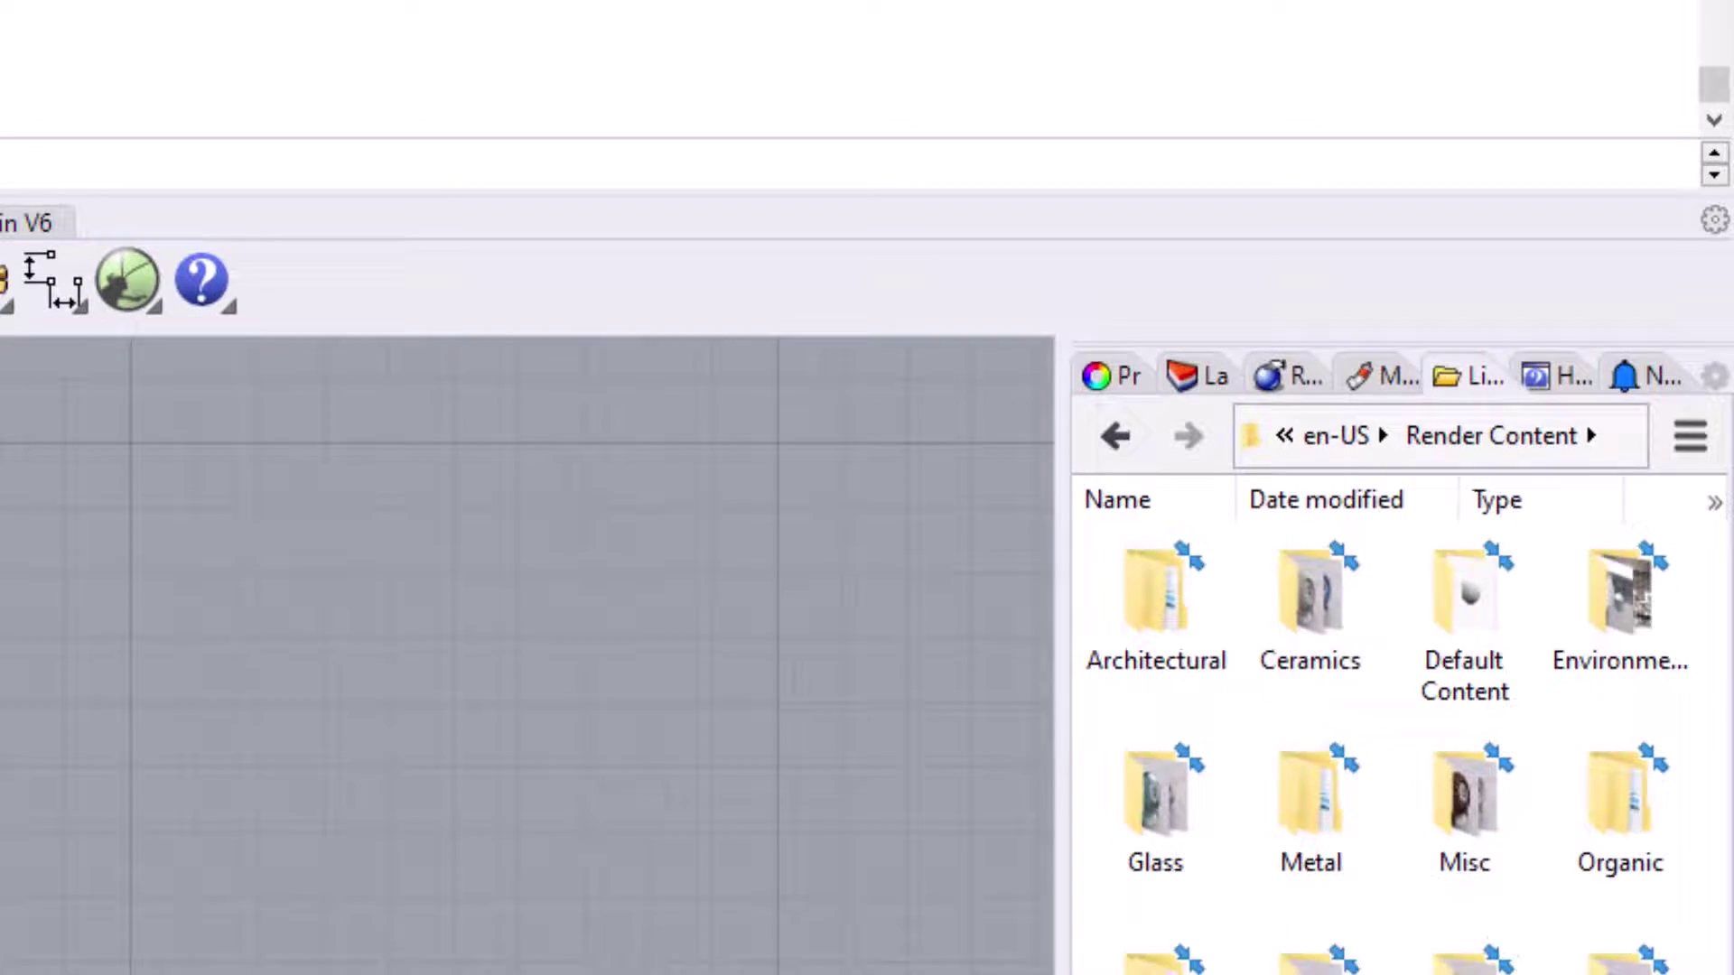
click(229, 38)
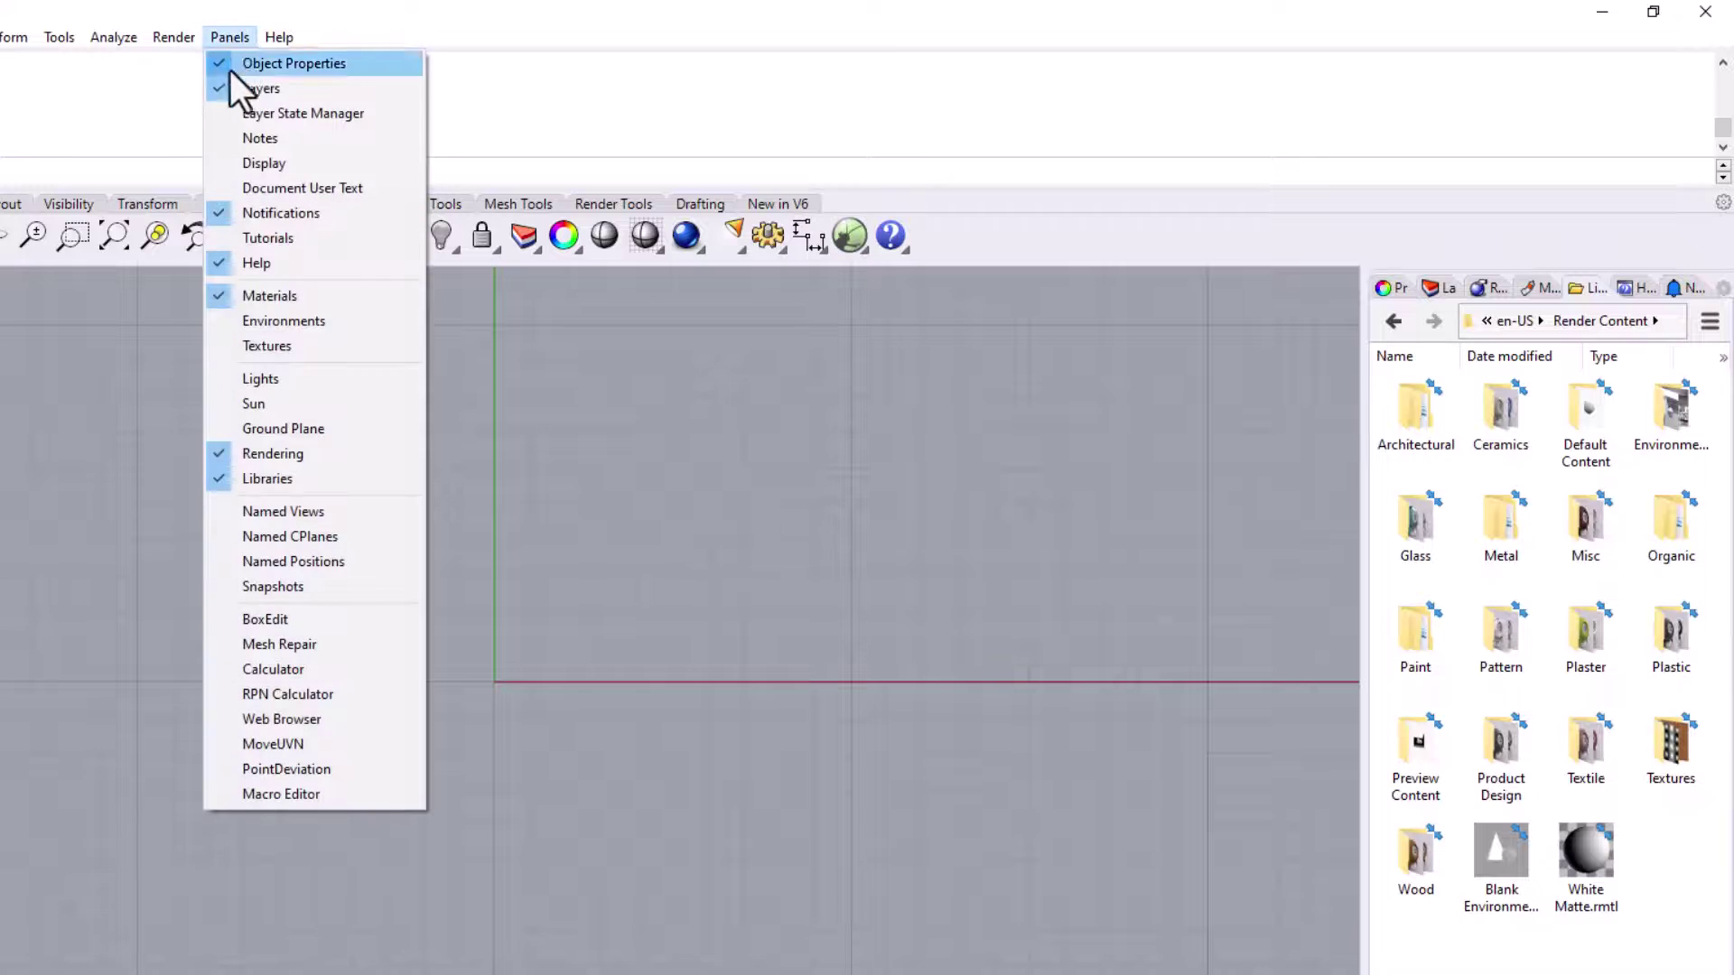
click(280, 480)
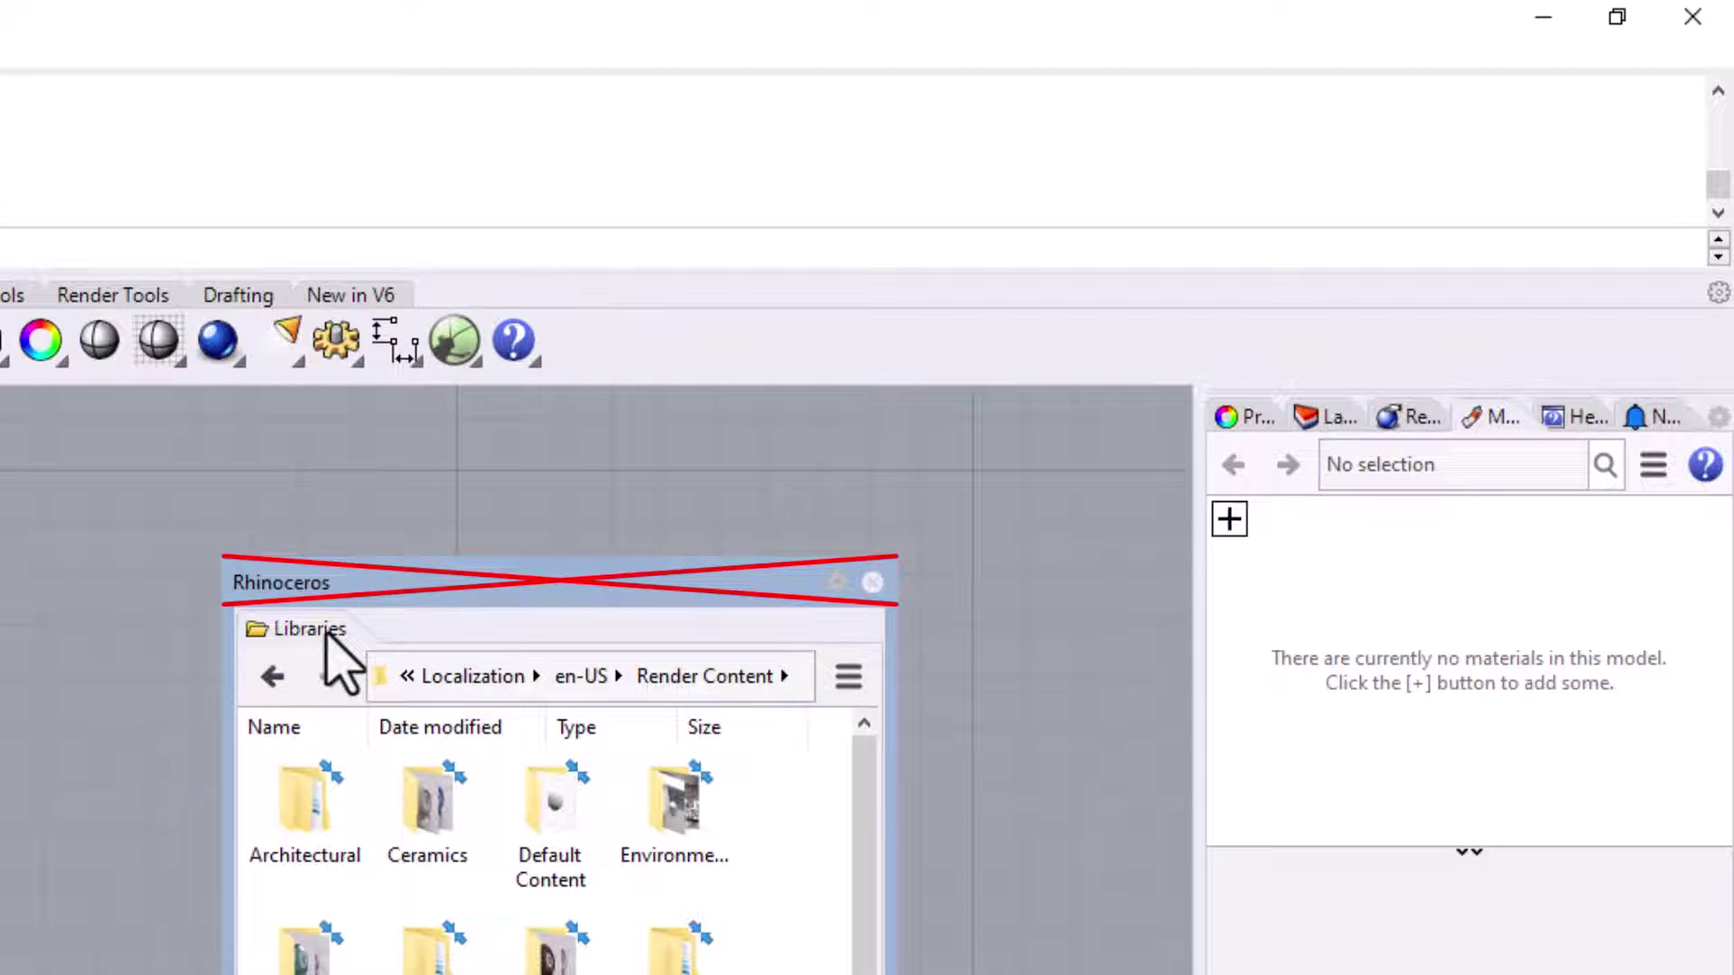
drag(332, 638, 1526, 420)
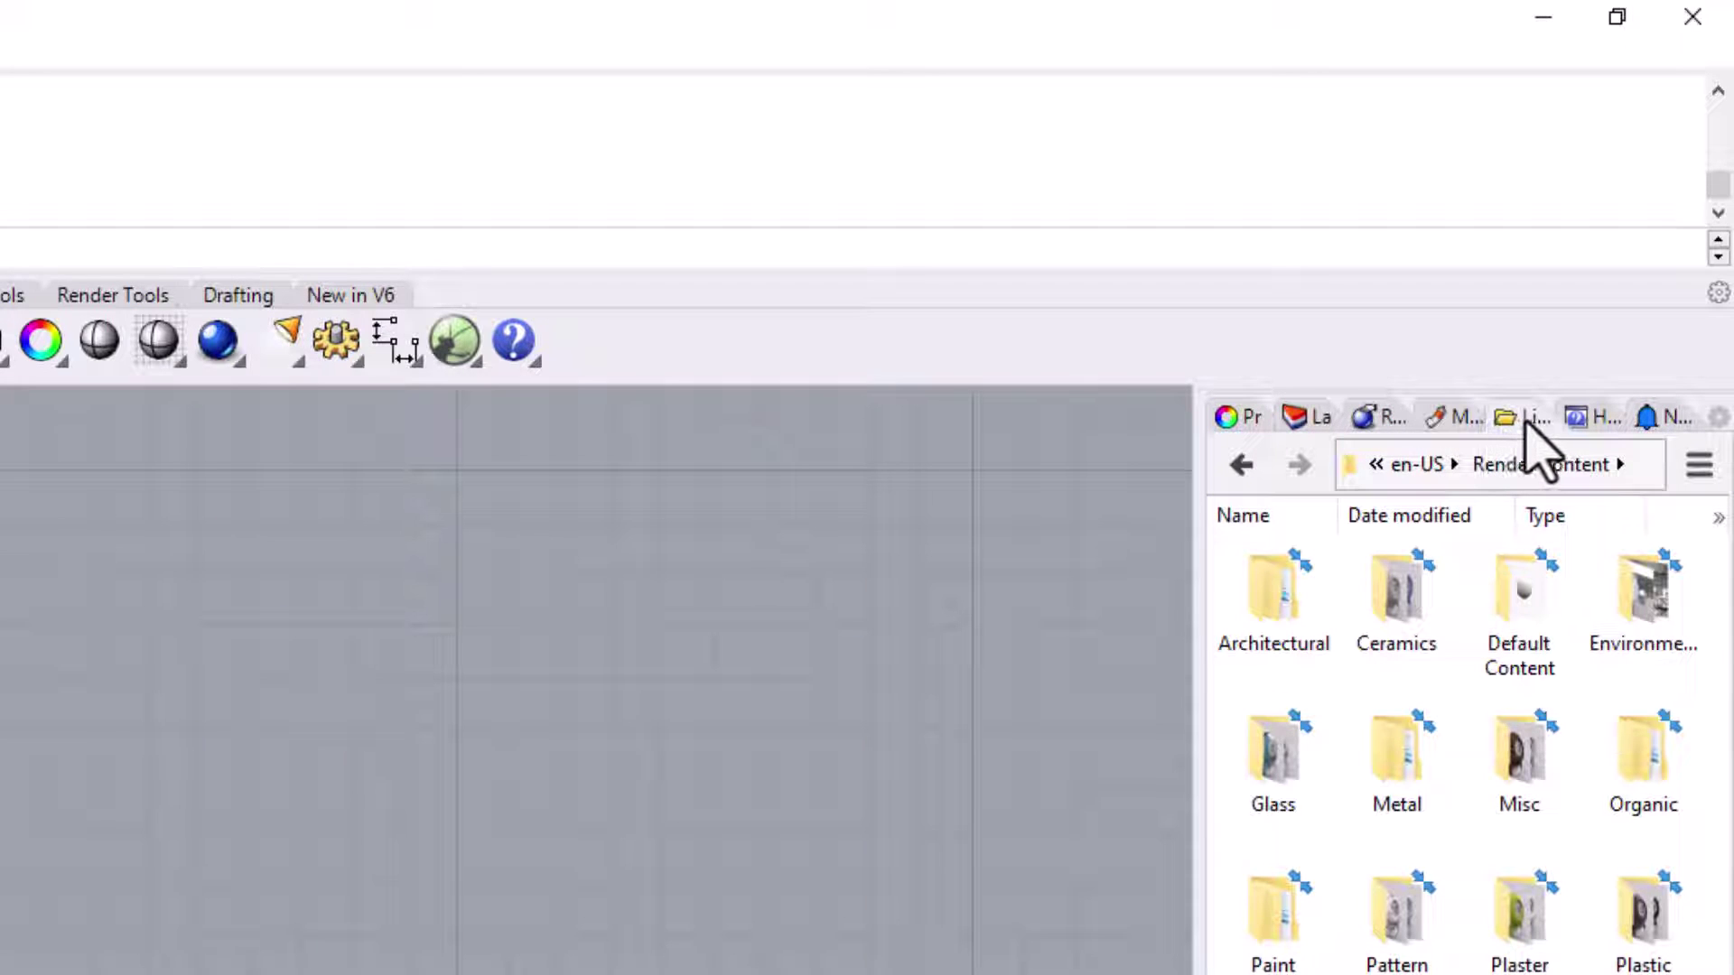
- In the Libraries options, add the pasted path D:\JewelryKit as a custom folder and close with OK
click(1699, 465)
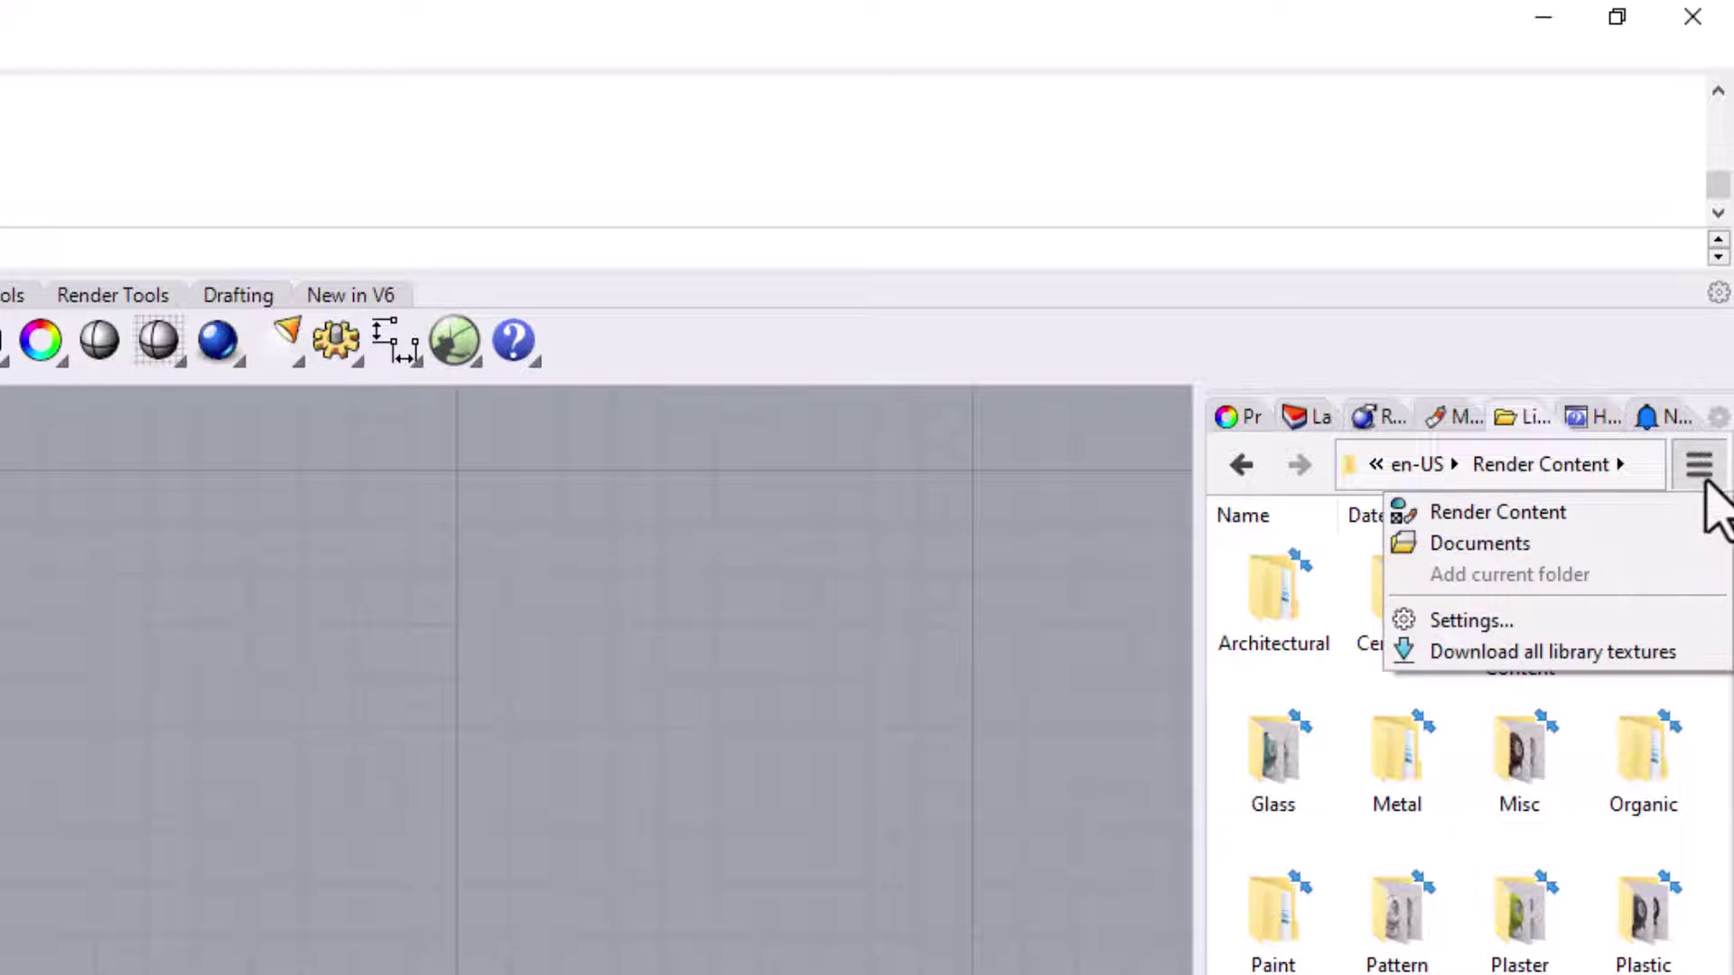
click(1471, 632)
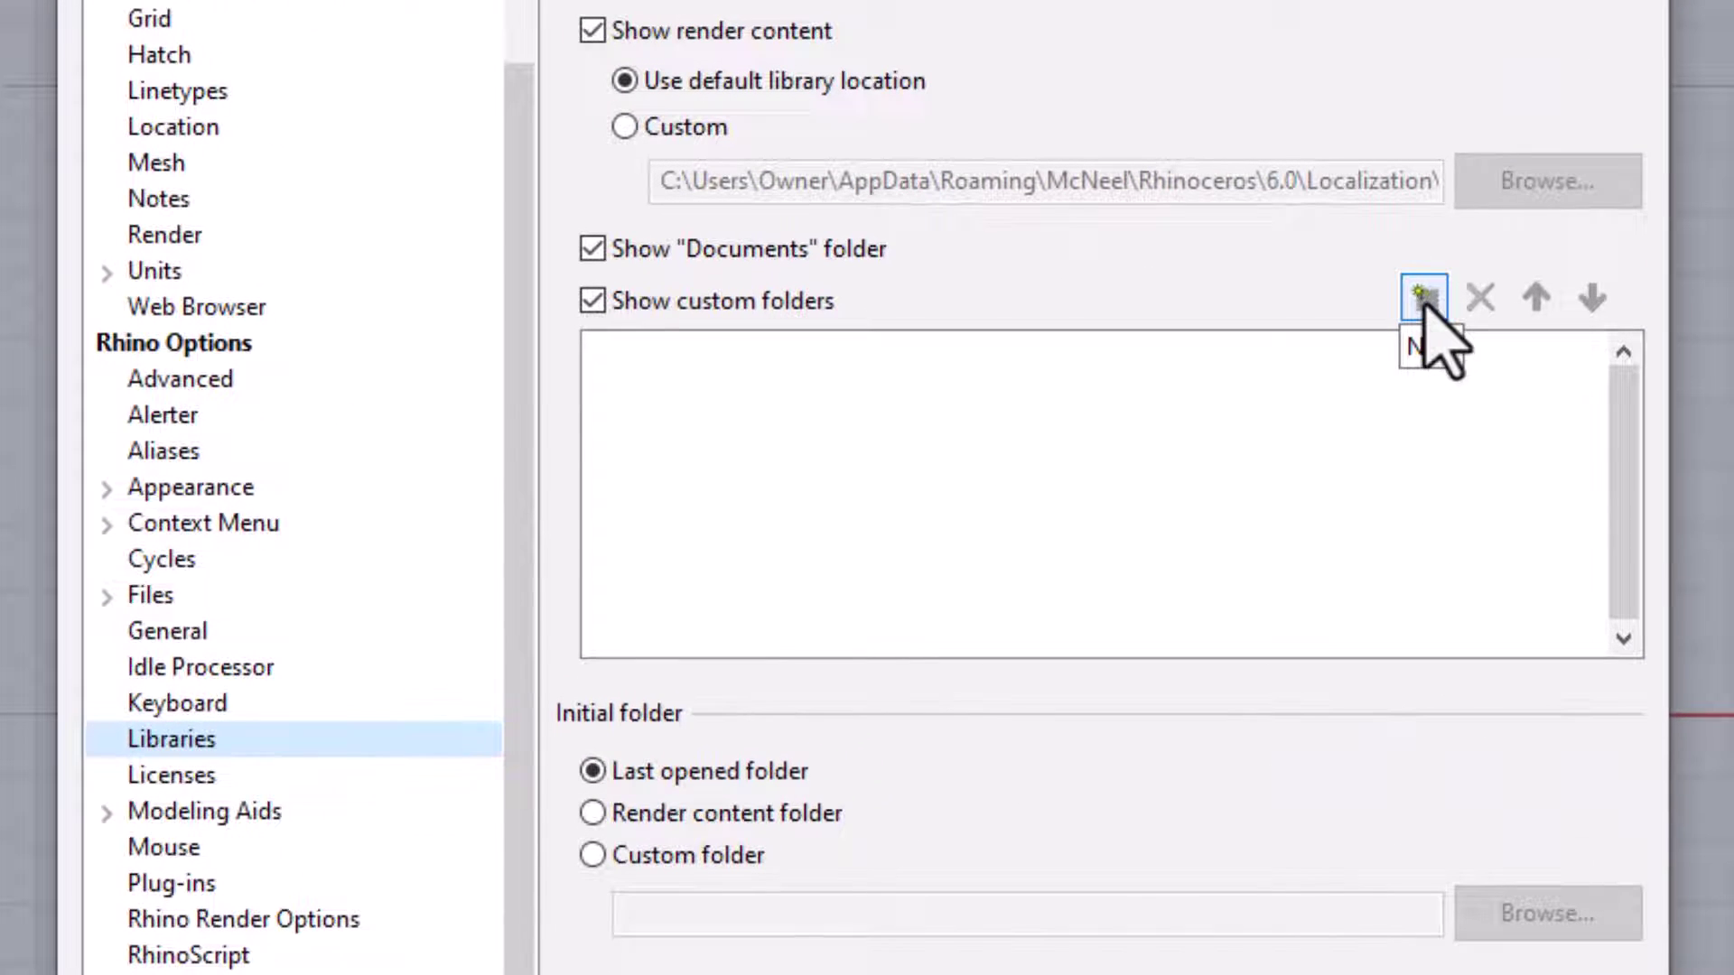
click(1424, 301)
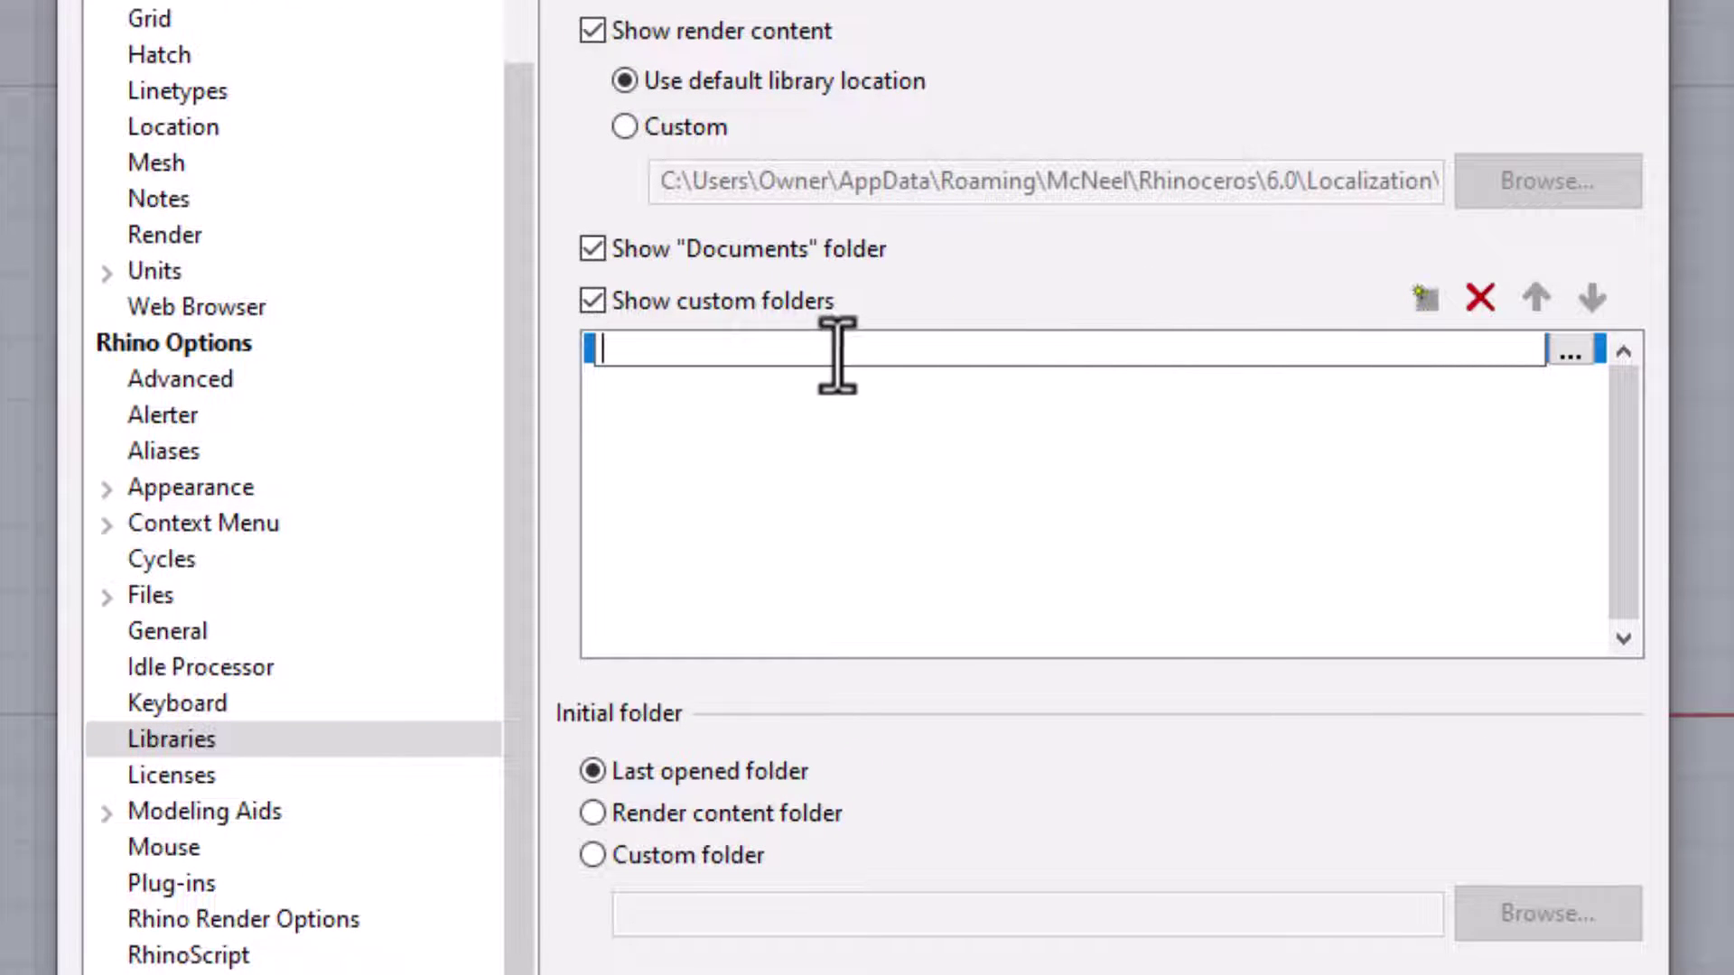
text(D:\JewelryKit)
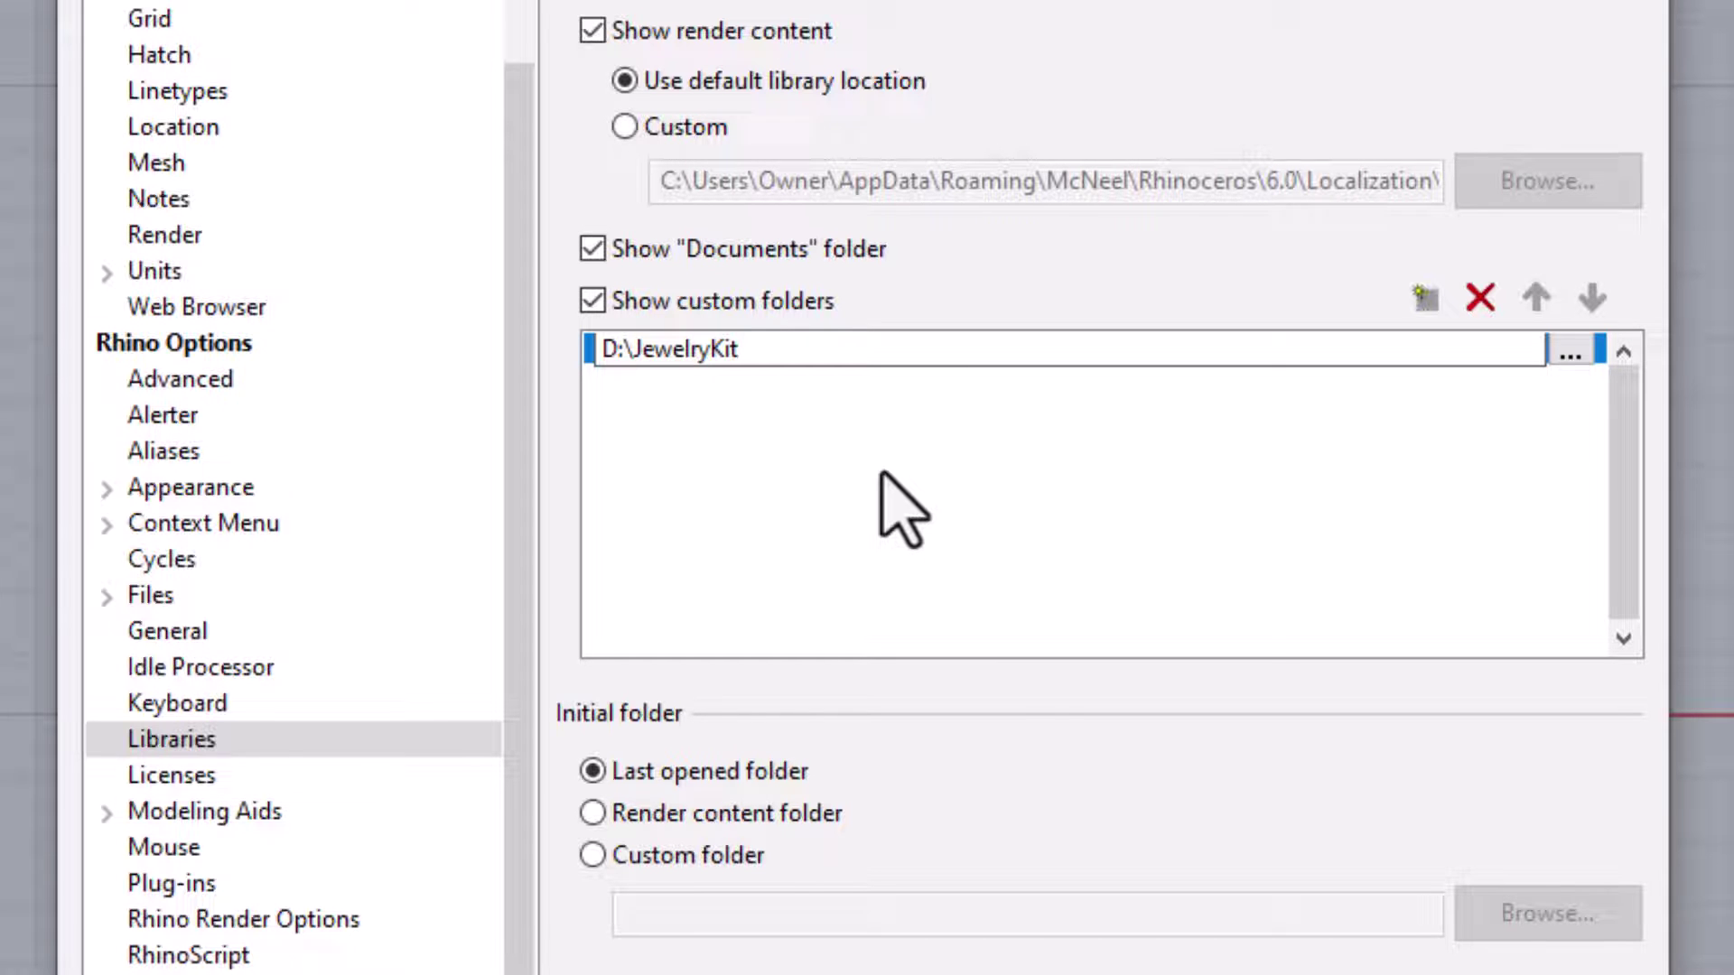
click(1038, 588)
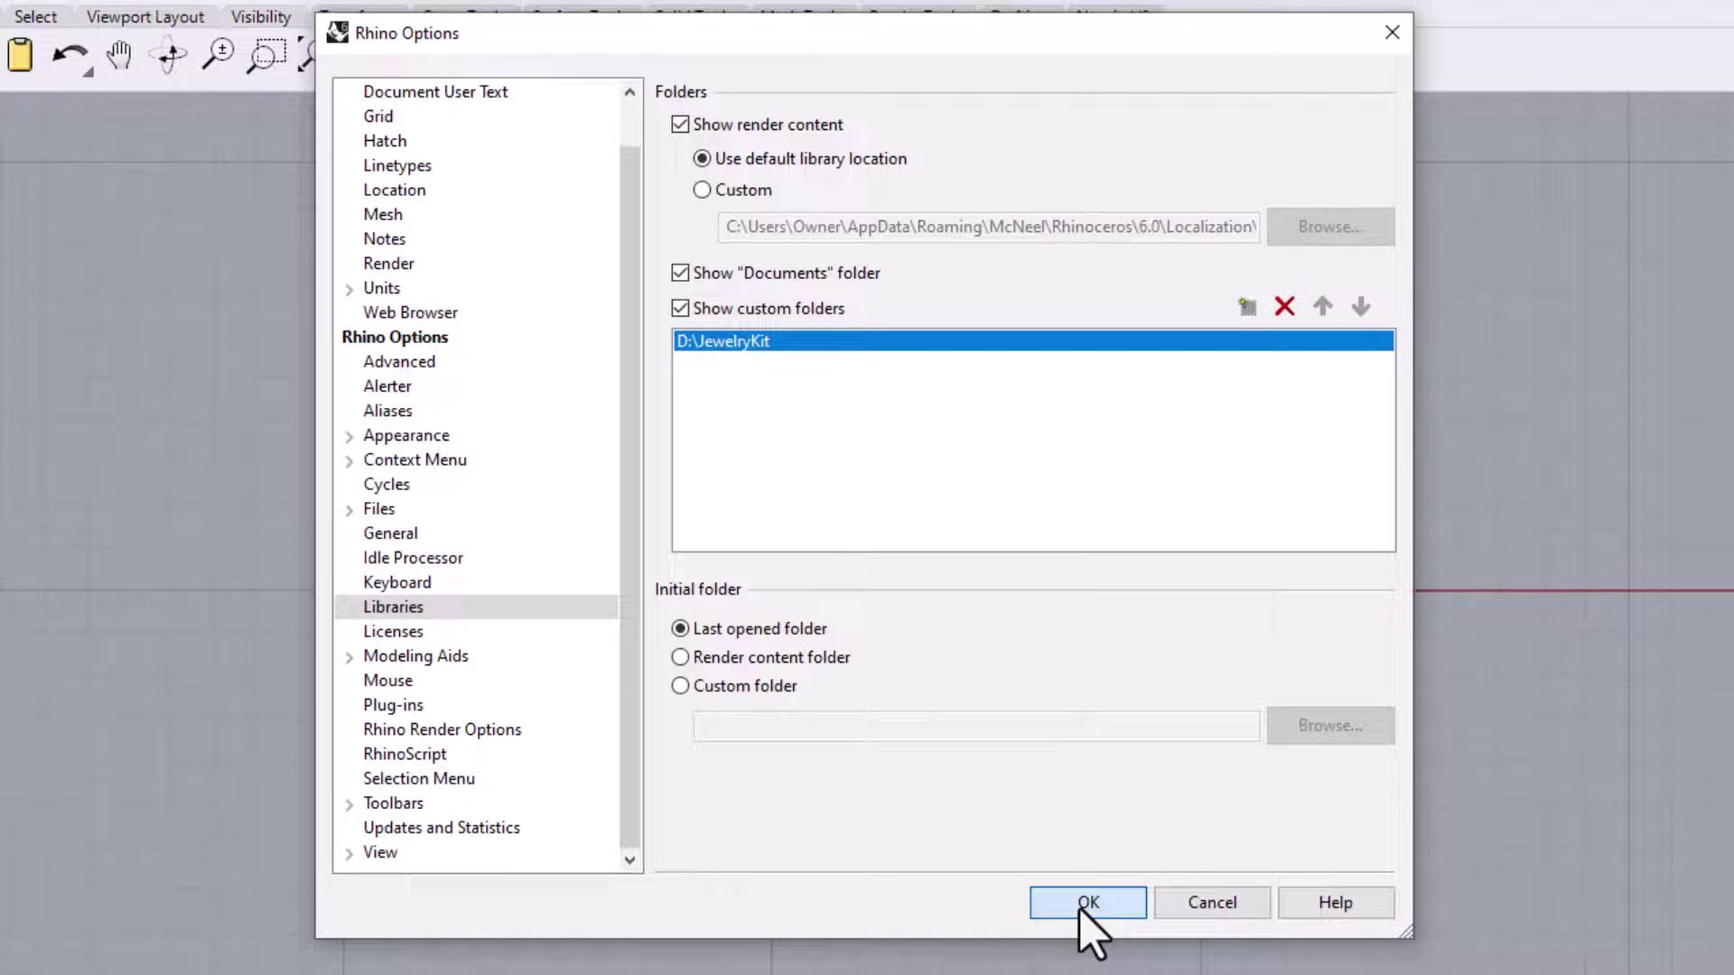
click(1082, 905)
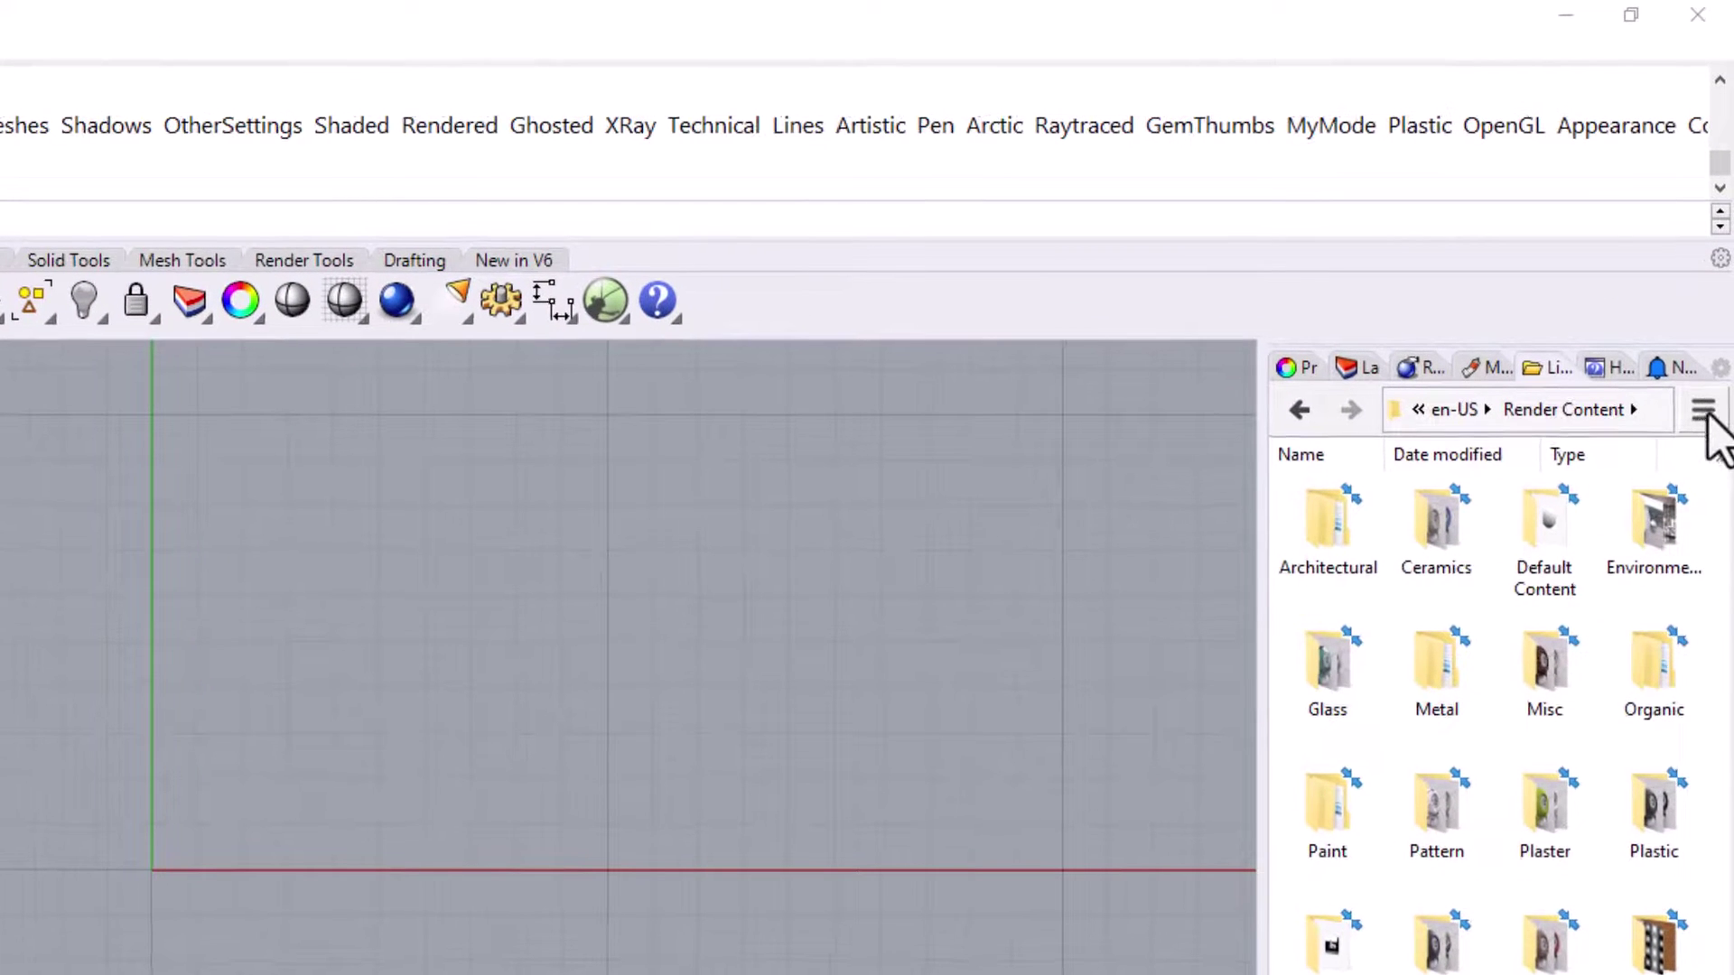
- Switch the Libraries panel to JewelryKit and drag gems > 1Fancy > round.3dm into the Top viewport
click(1704, 414)
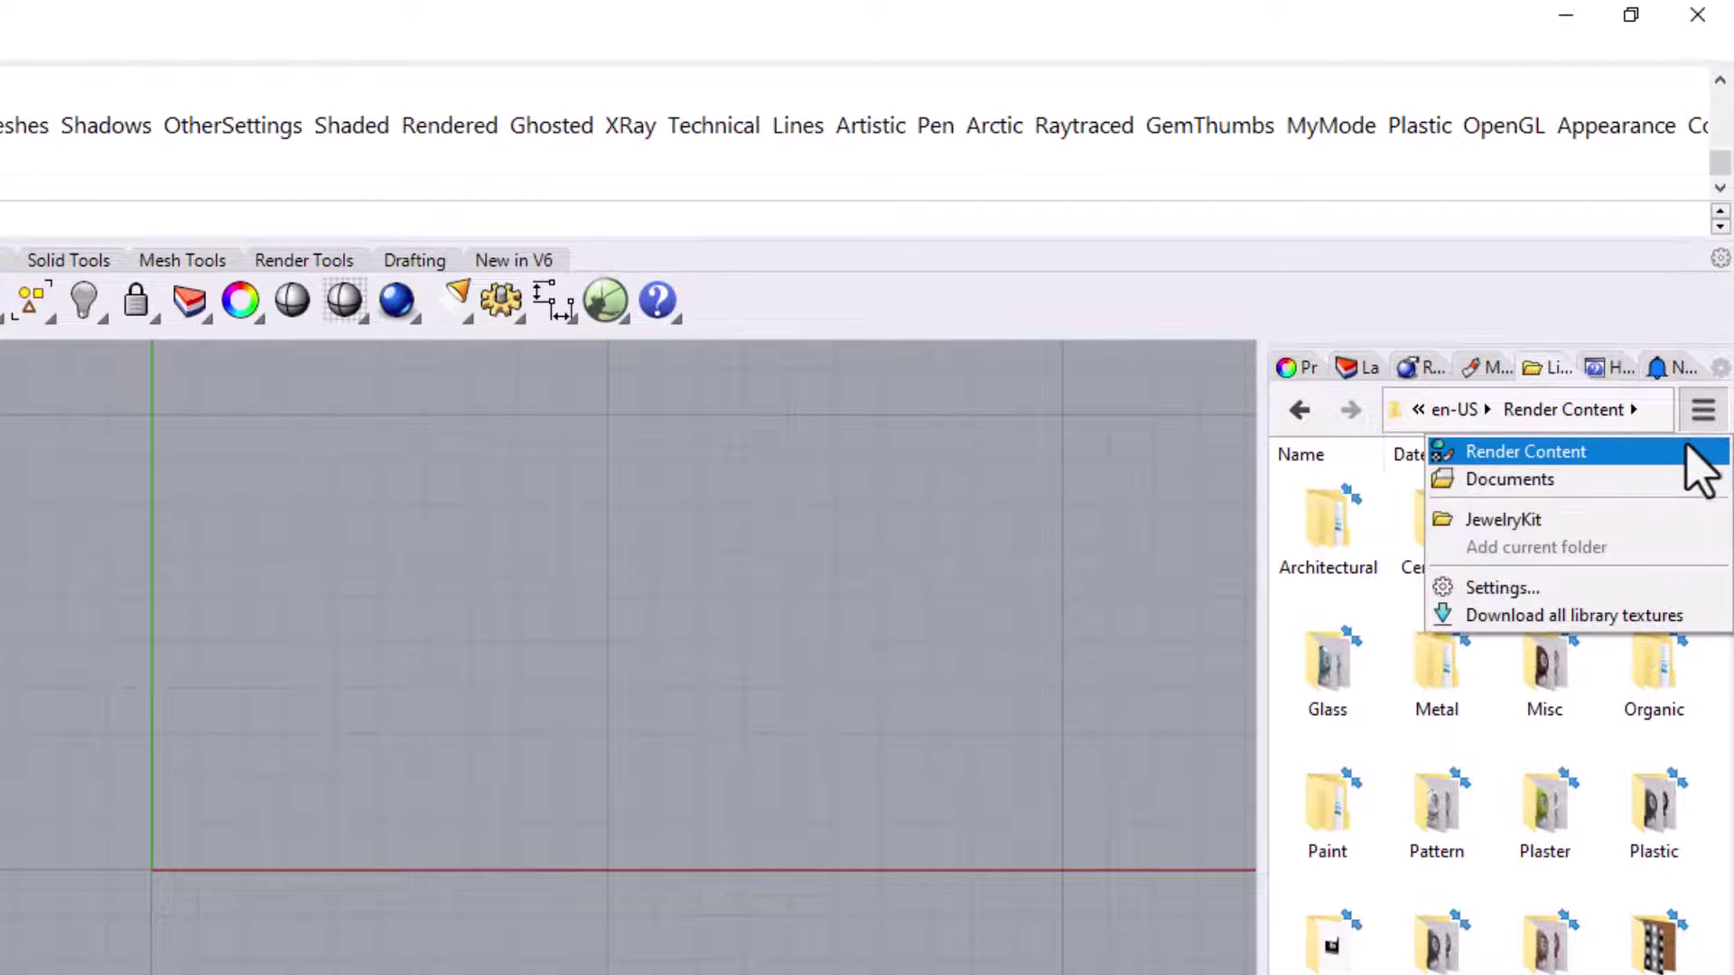
click(1564, 520)
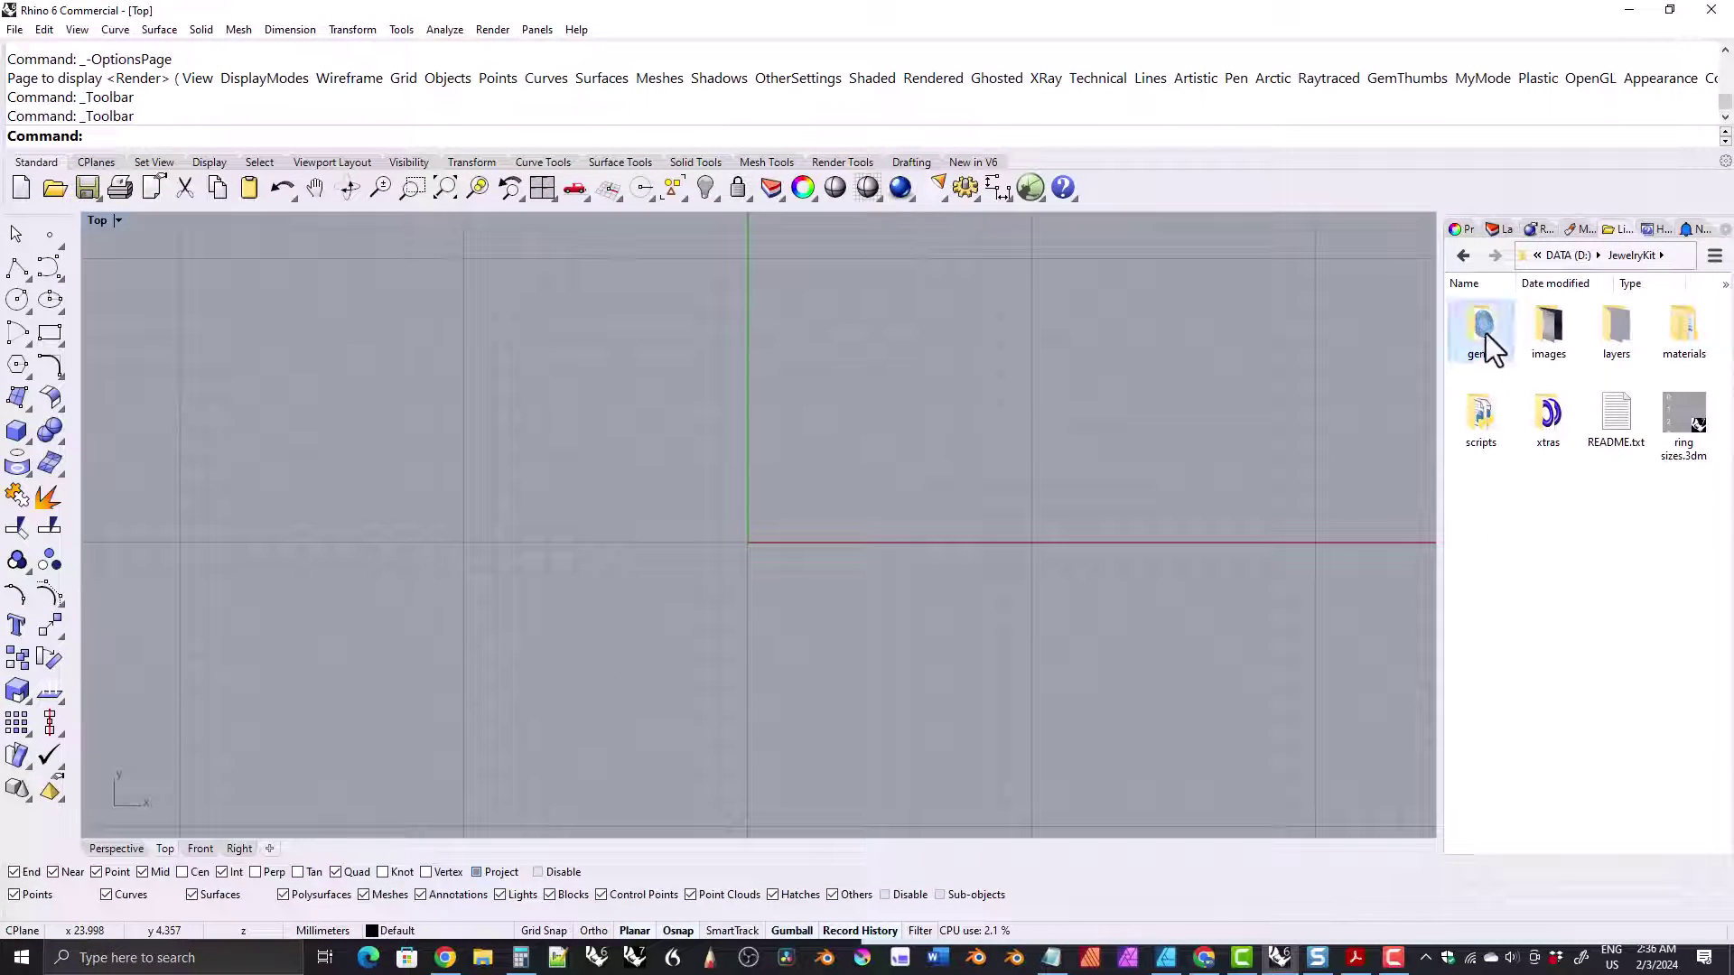
double_click(1486, 334)
double_click(1477, 329)
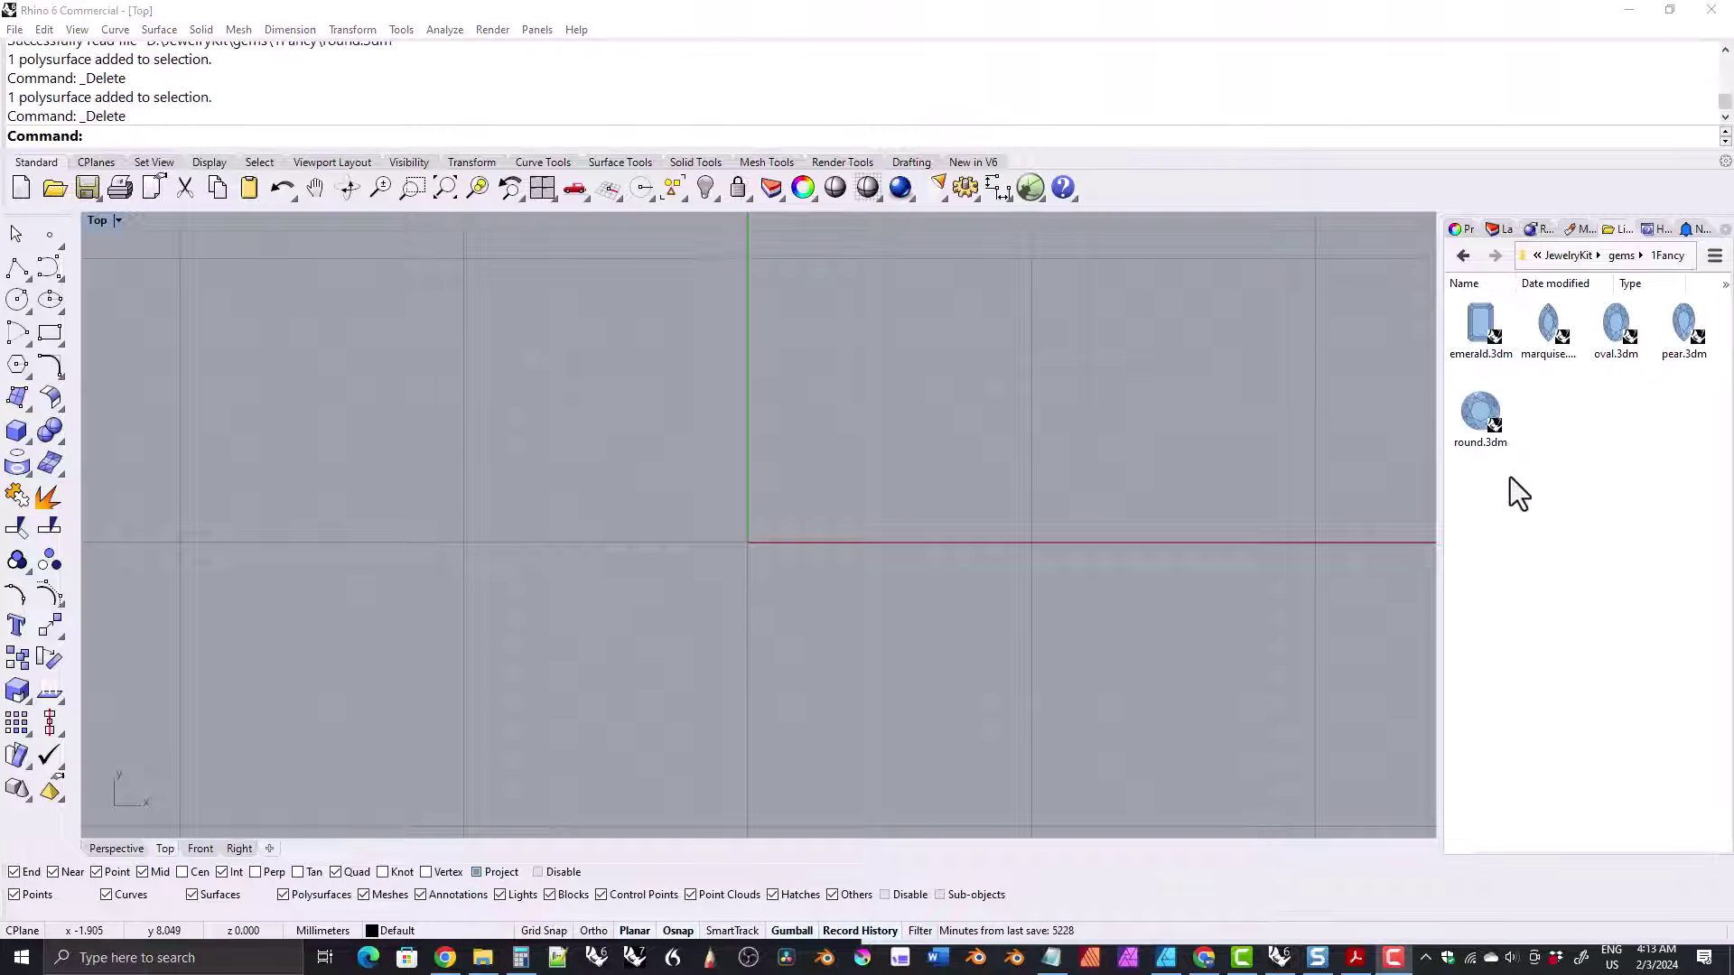
drag(1481, 413, 945, 542)
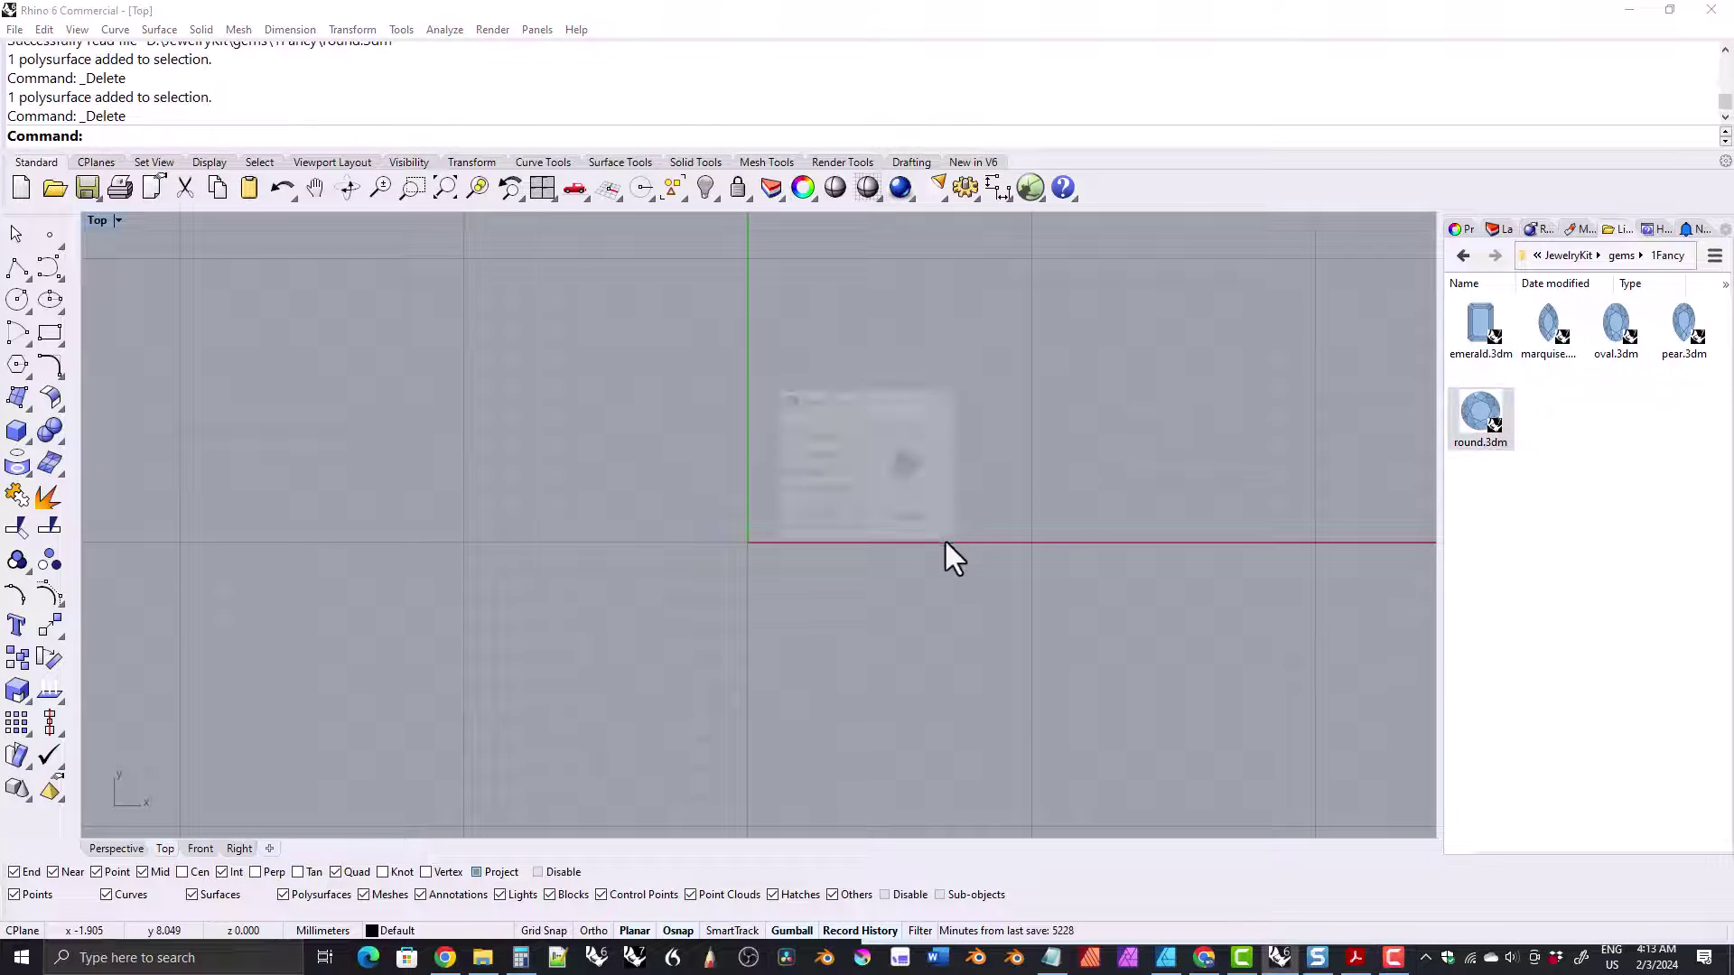
click(1027, 583)
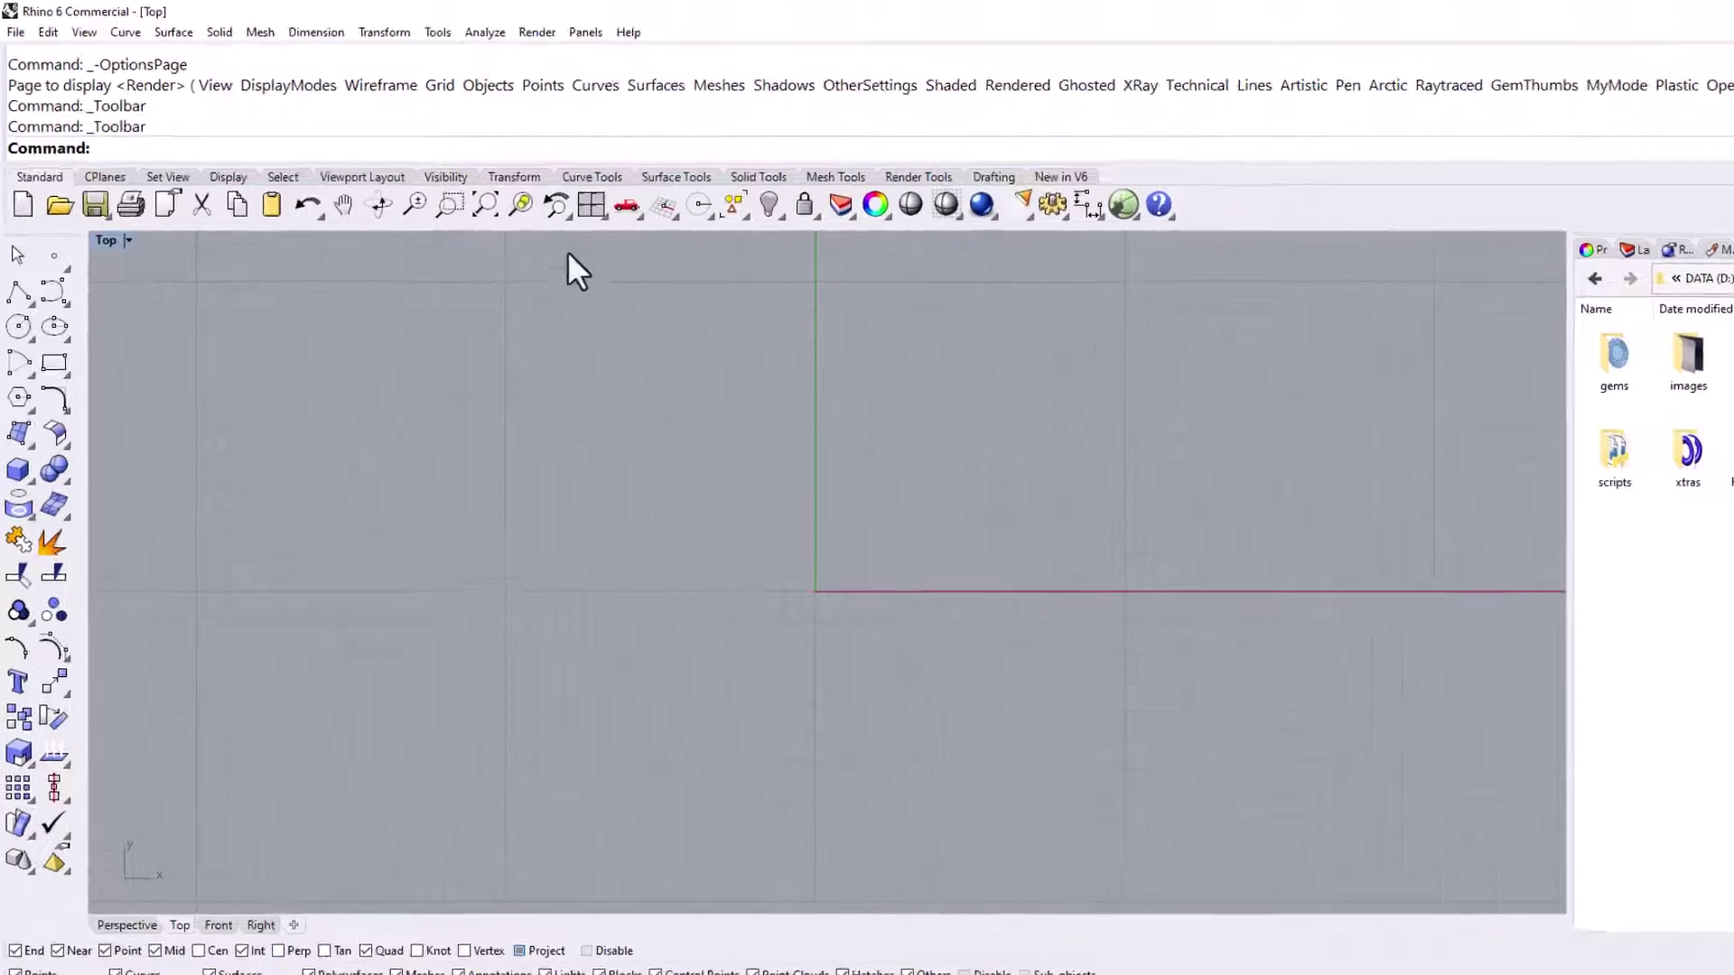
- Go to Tools > Toolbar Layout and choose File > Open in the Toolbars page
click(437, 32)
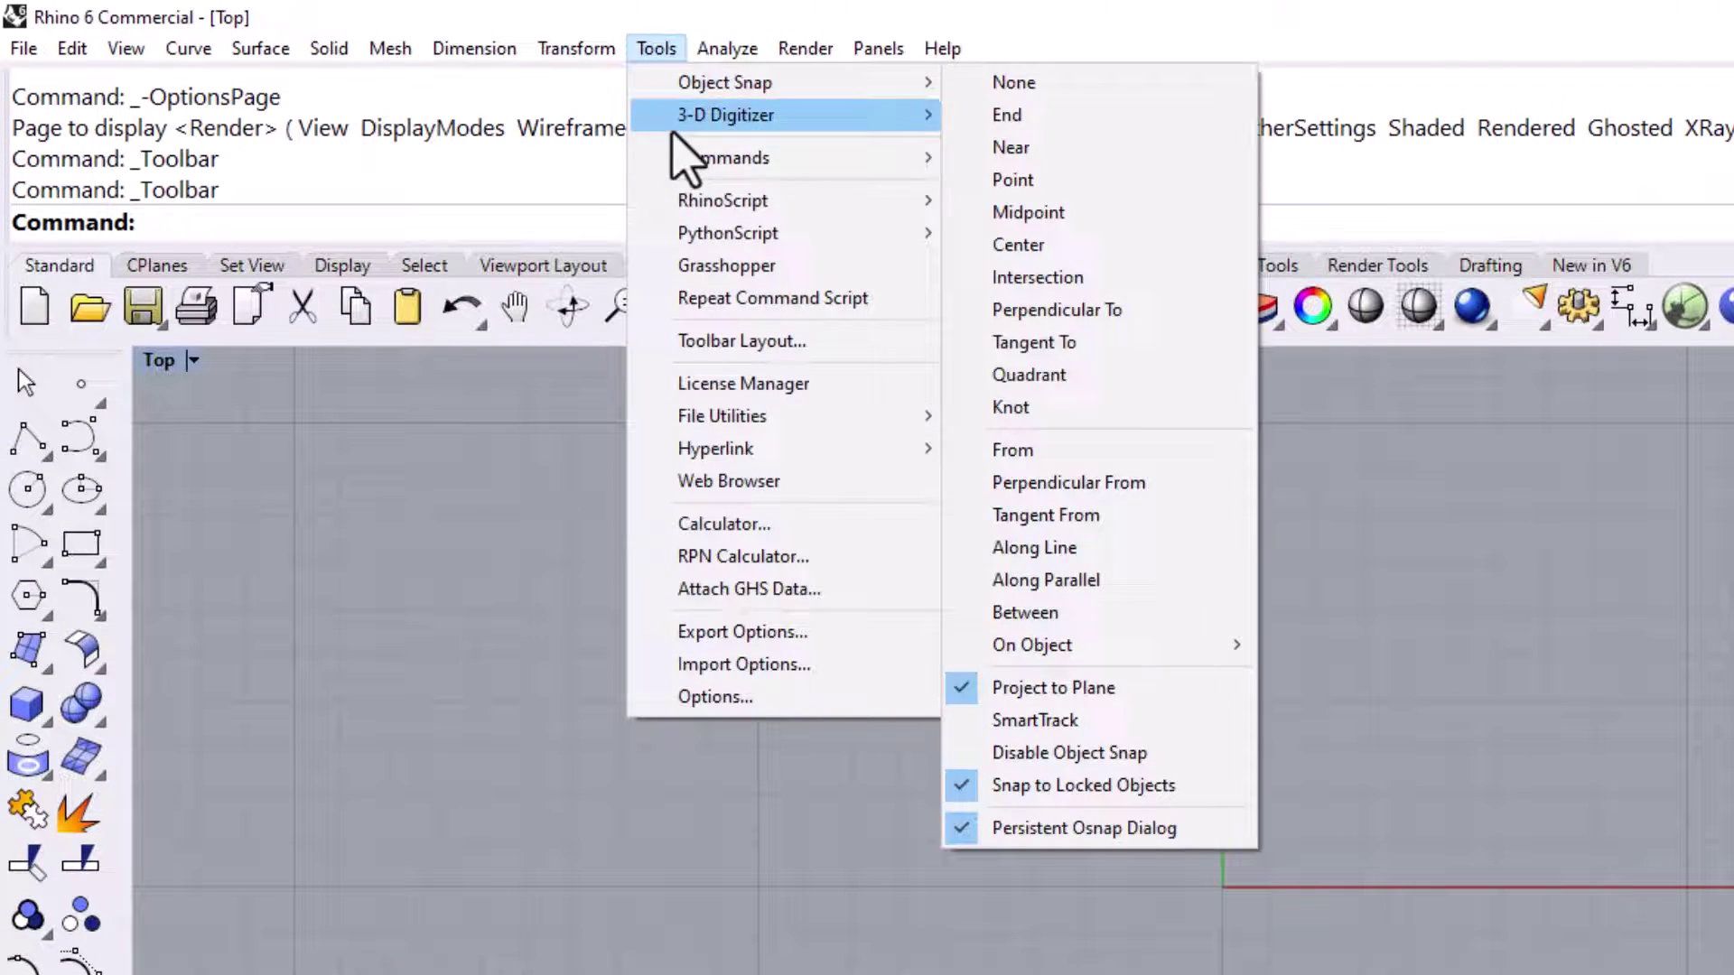
click(718, 344)
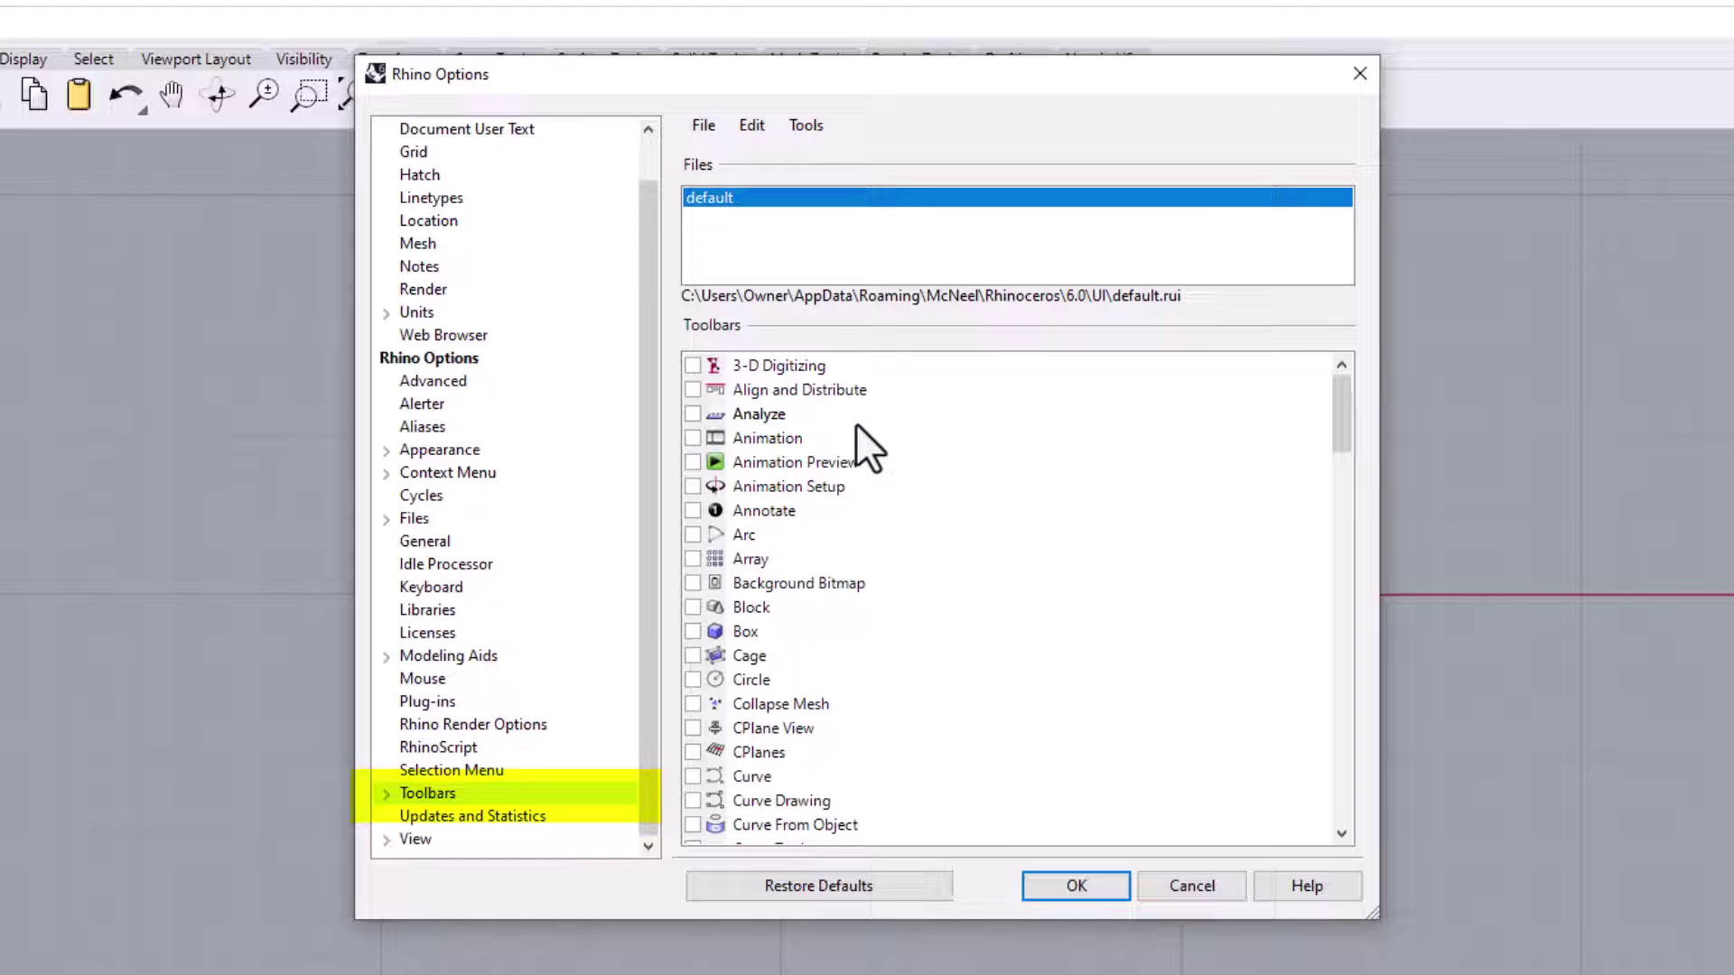
click(701, 126)
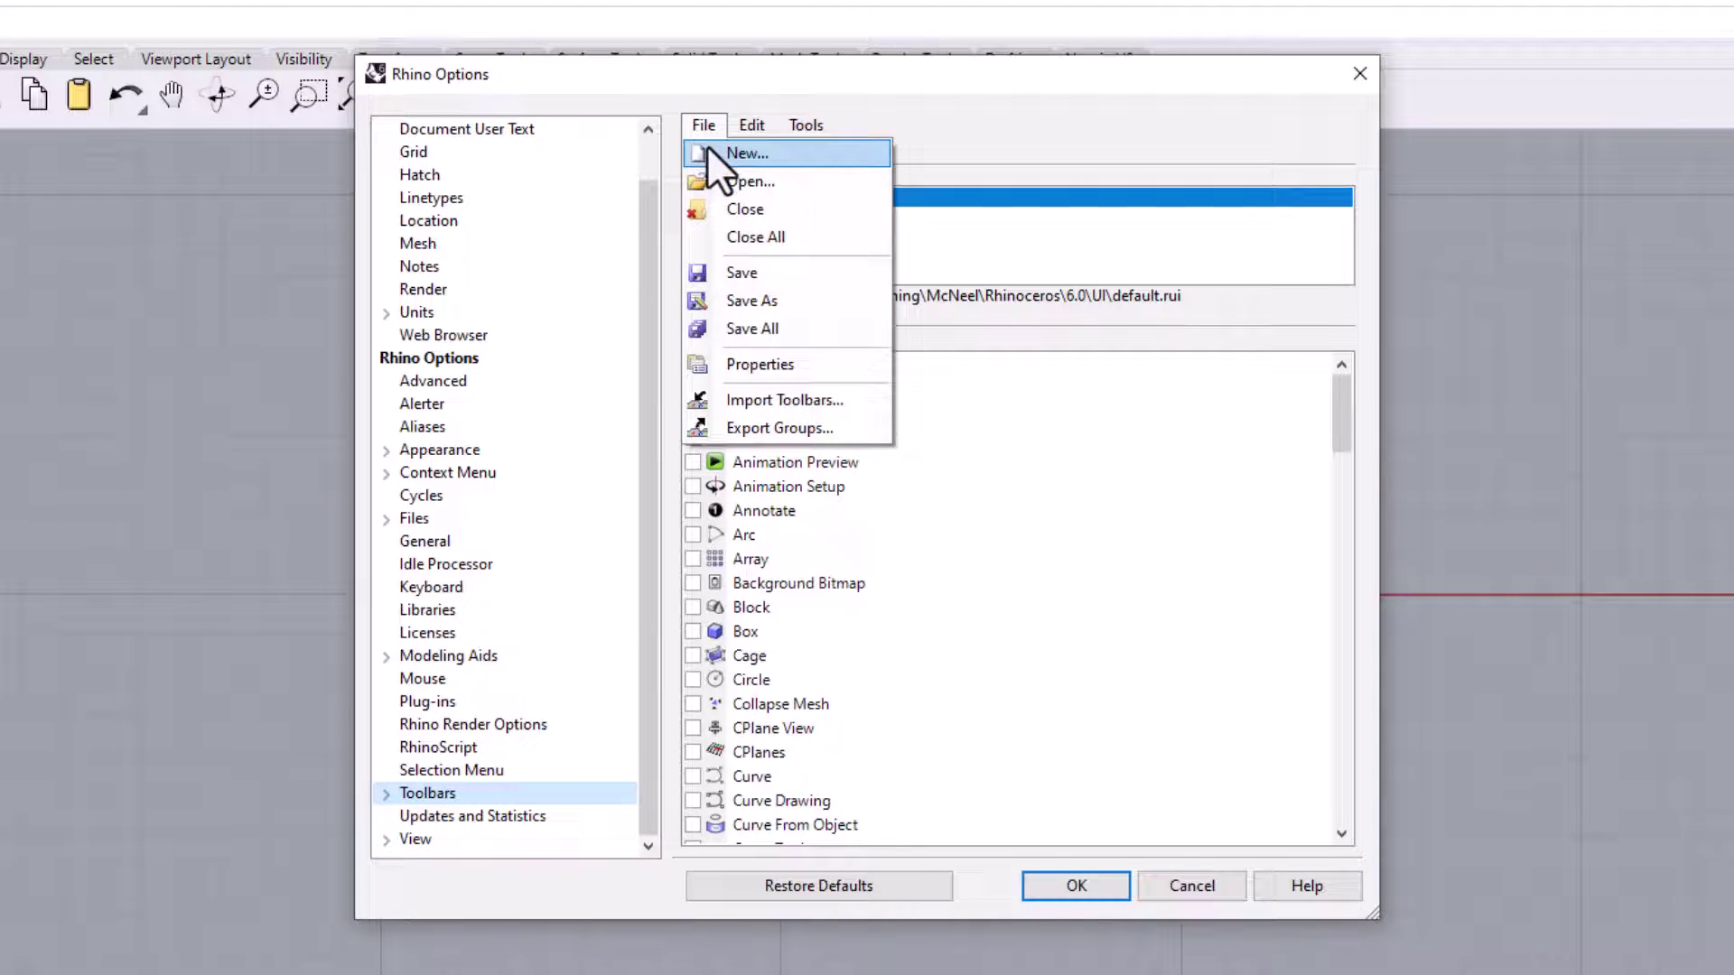
click(735, 179)
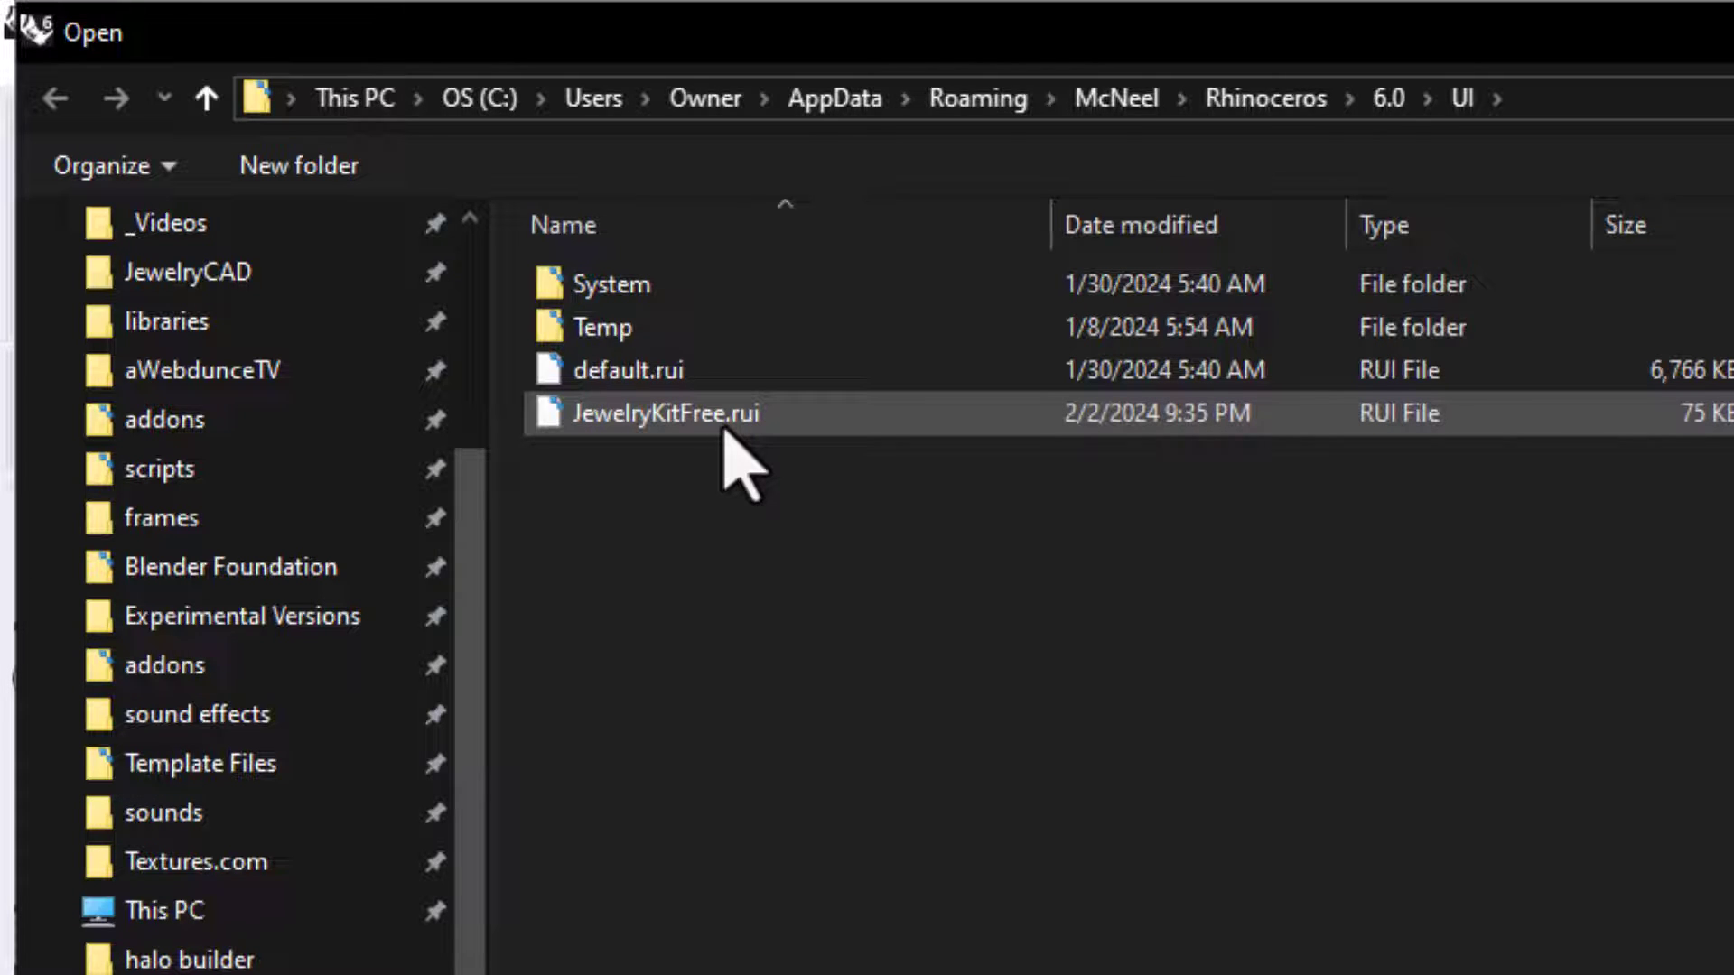
- Open JewelryKitFree.rui from the 6.0 UI folder
double_click(717, 423)
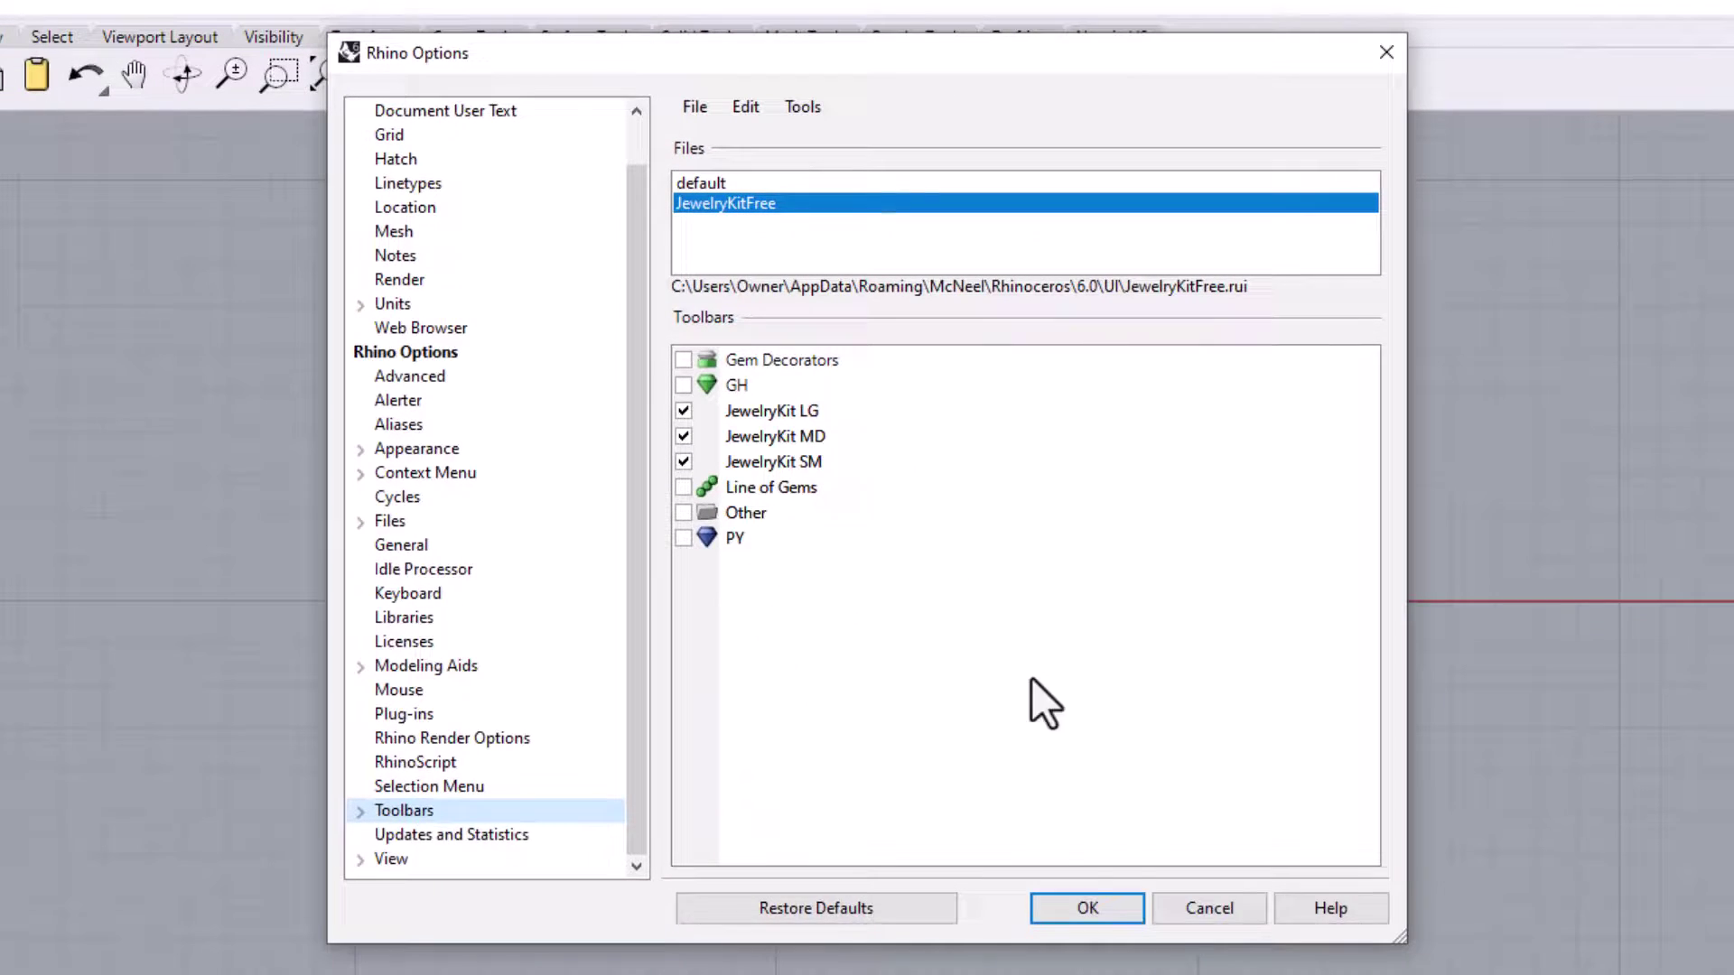
- Close Rhino Options and preview the beads, setting cutter and folder tool groups on JewelryKit LG/MD
click(1089, 909)
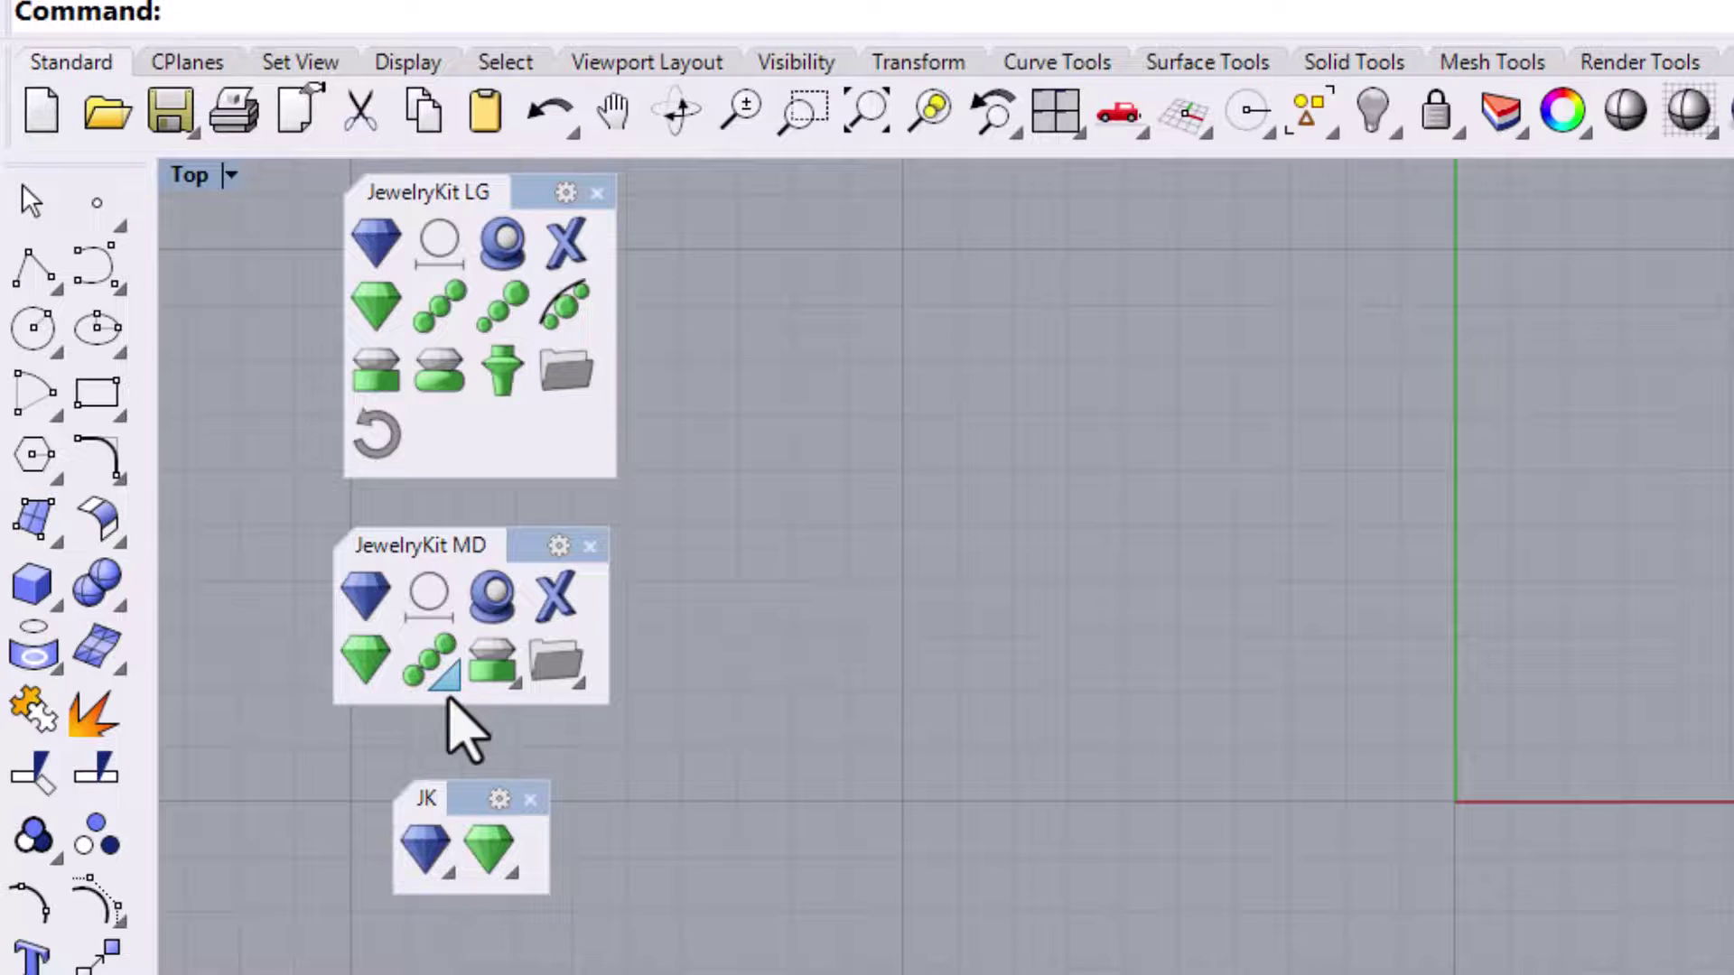
click(447, 690)
click(511, 683)
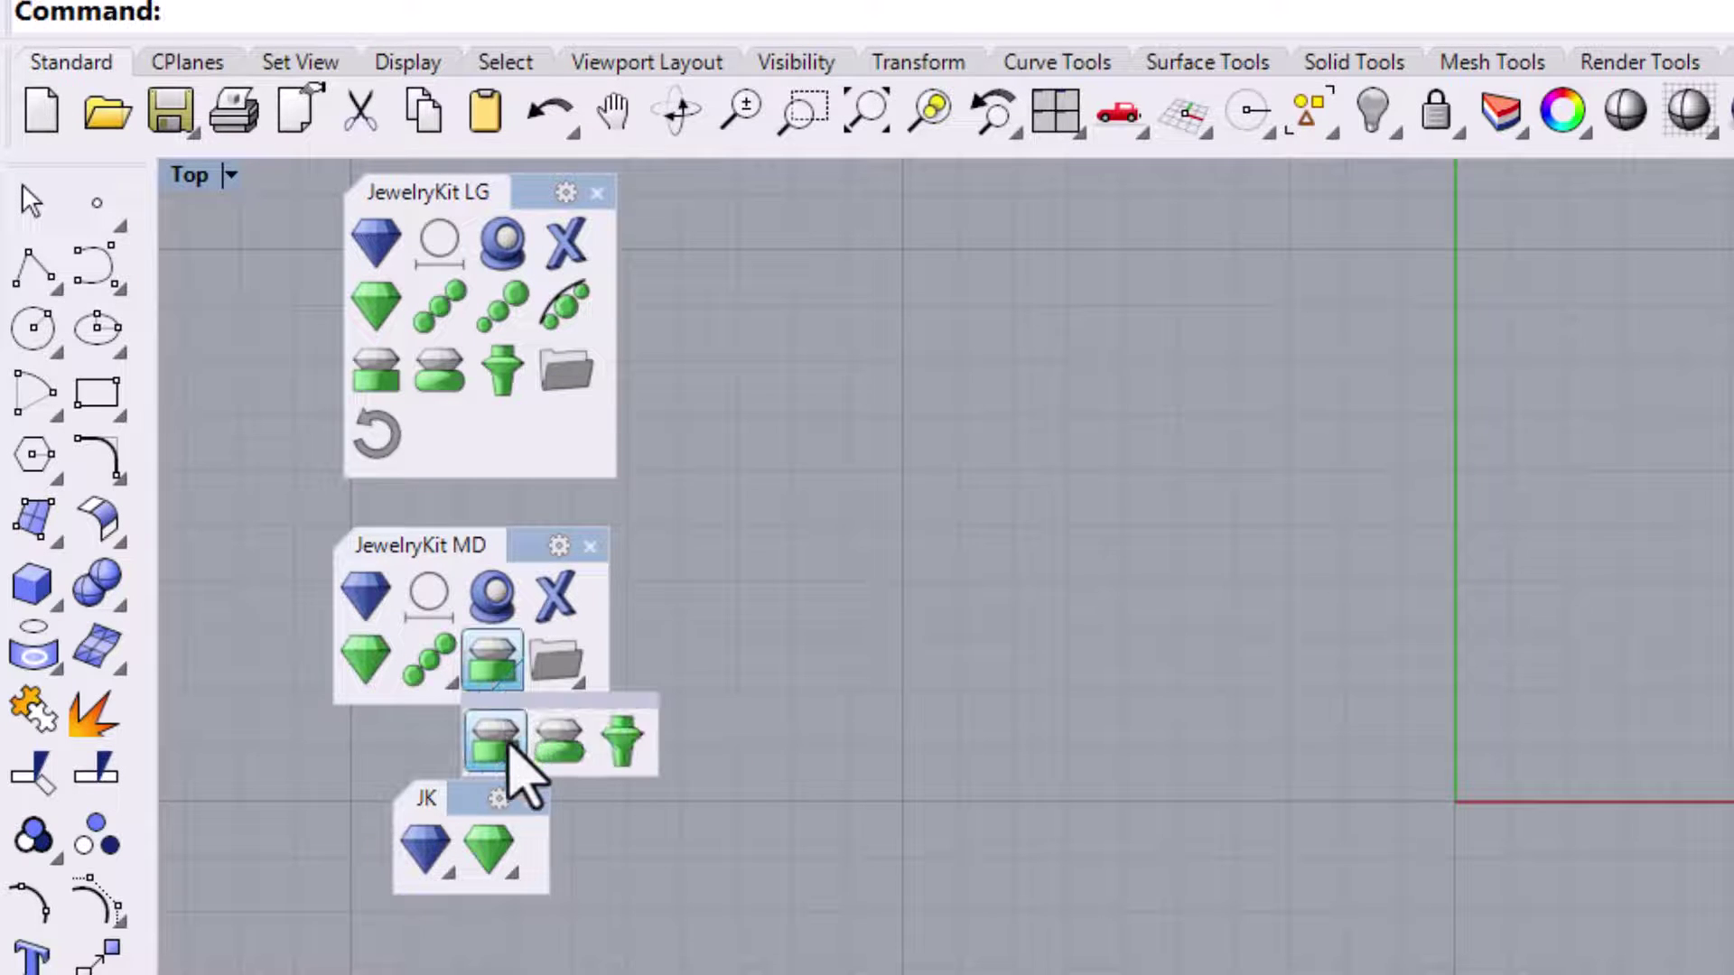
click(583, 685)
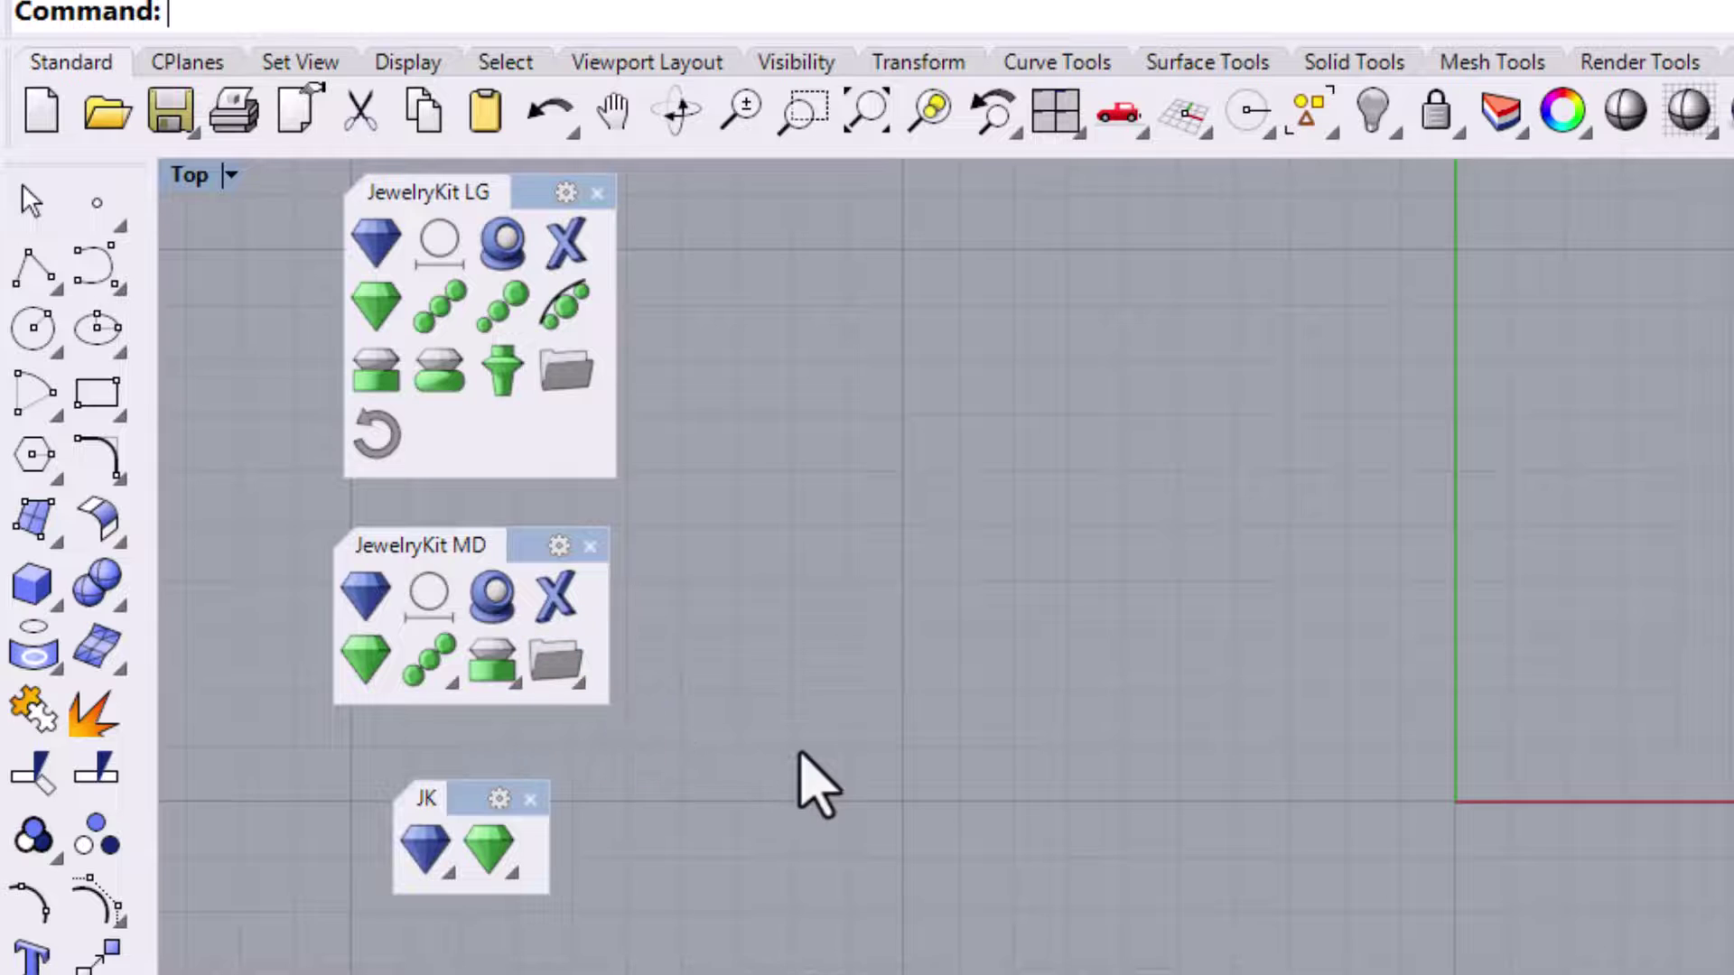
- Preview the JK toolbar's blue gem, green gem, line-of-gems and gem setting tool groups
click(445, 865)
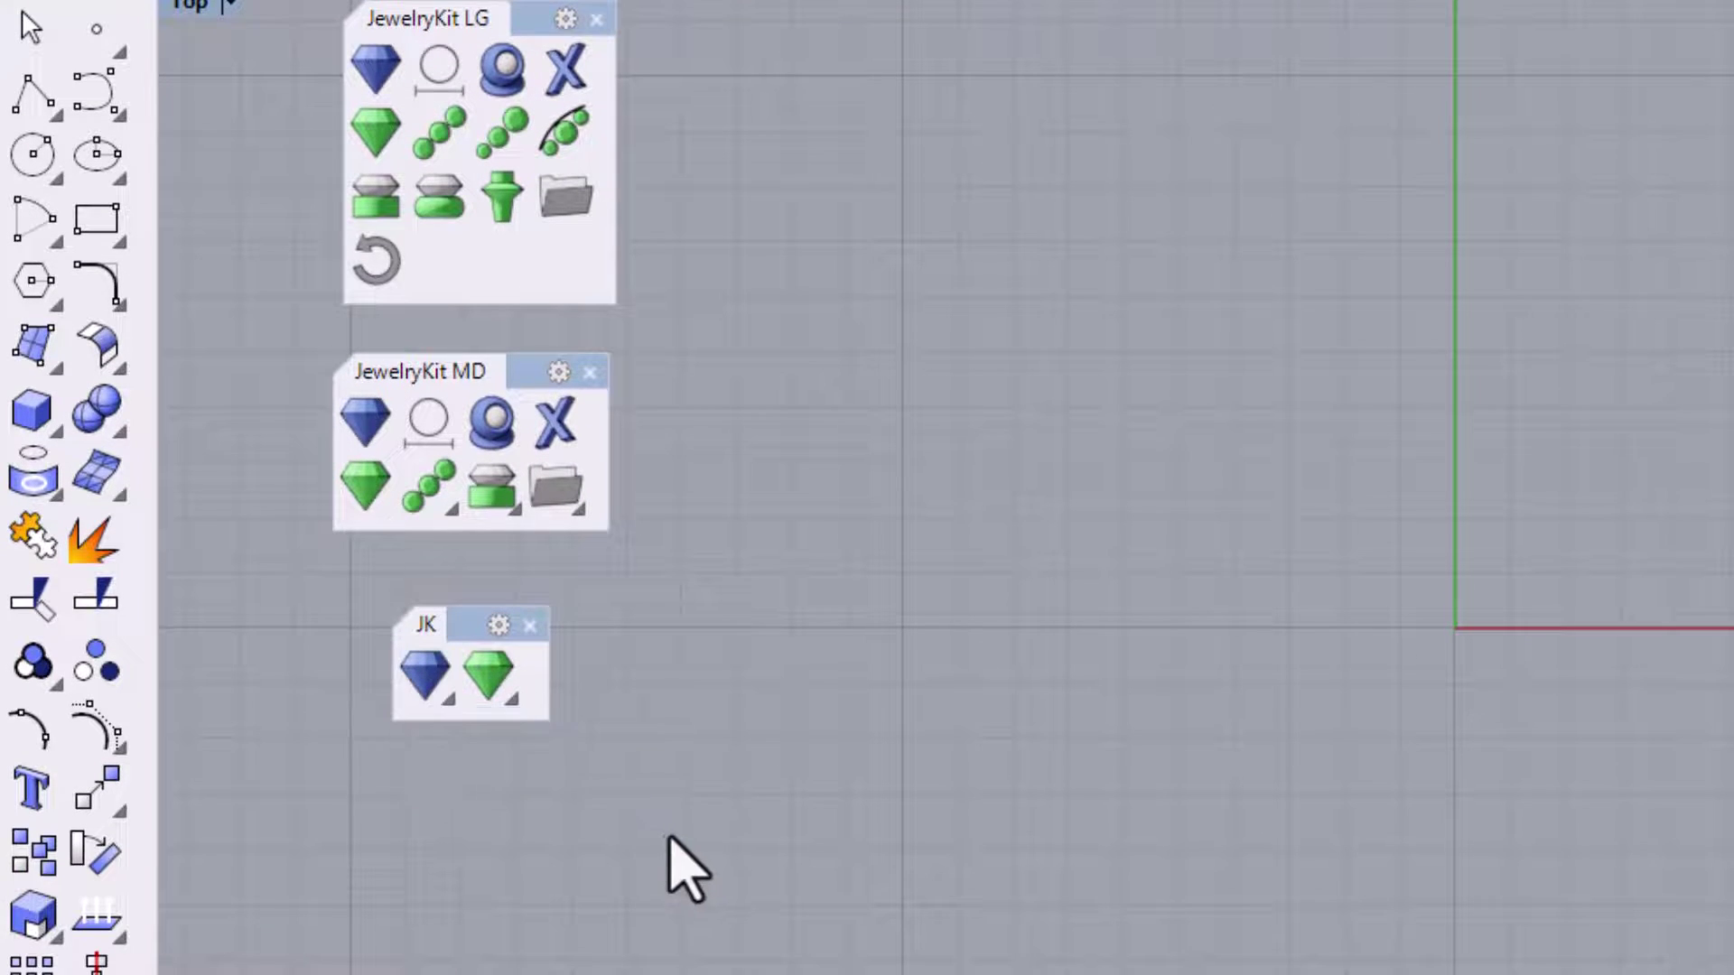
click(511, 700)
click(575, 778)
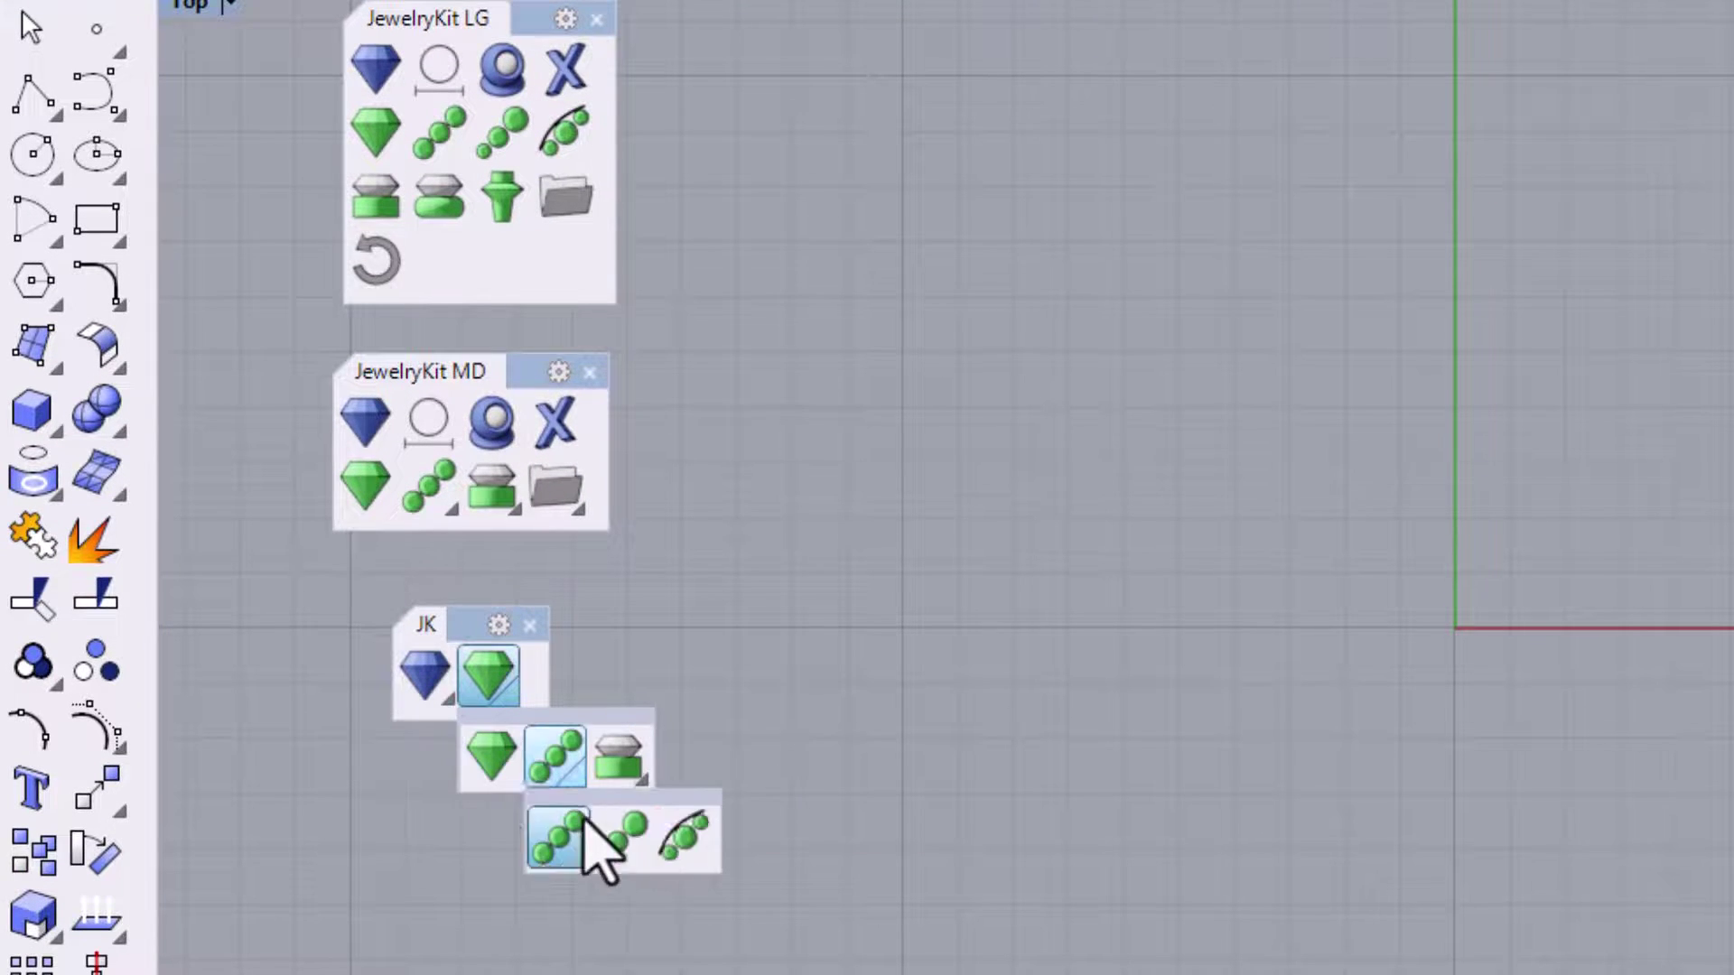
click(618, 759)
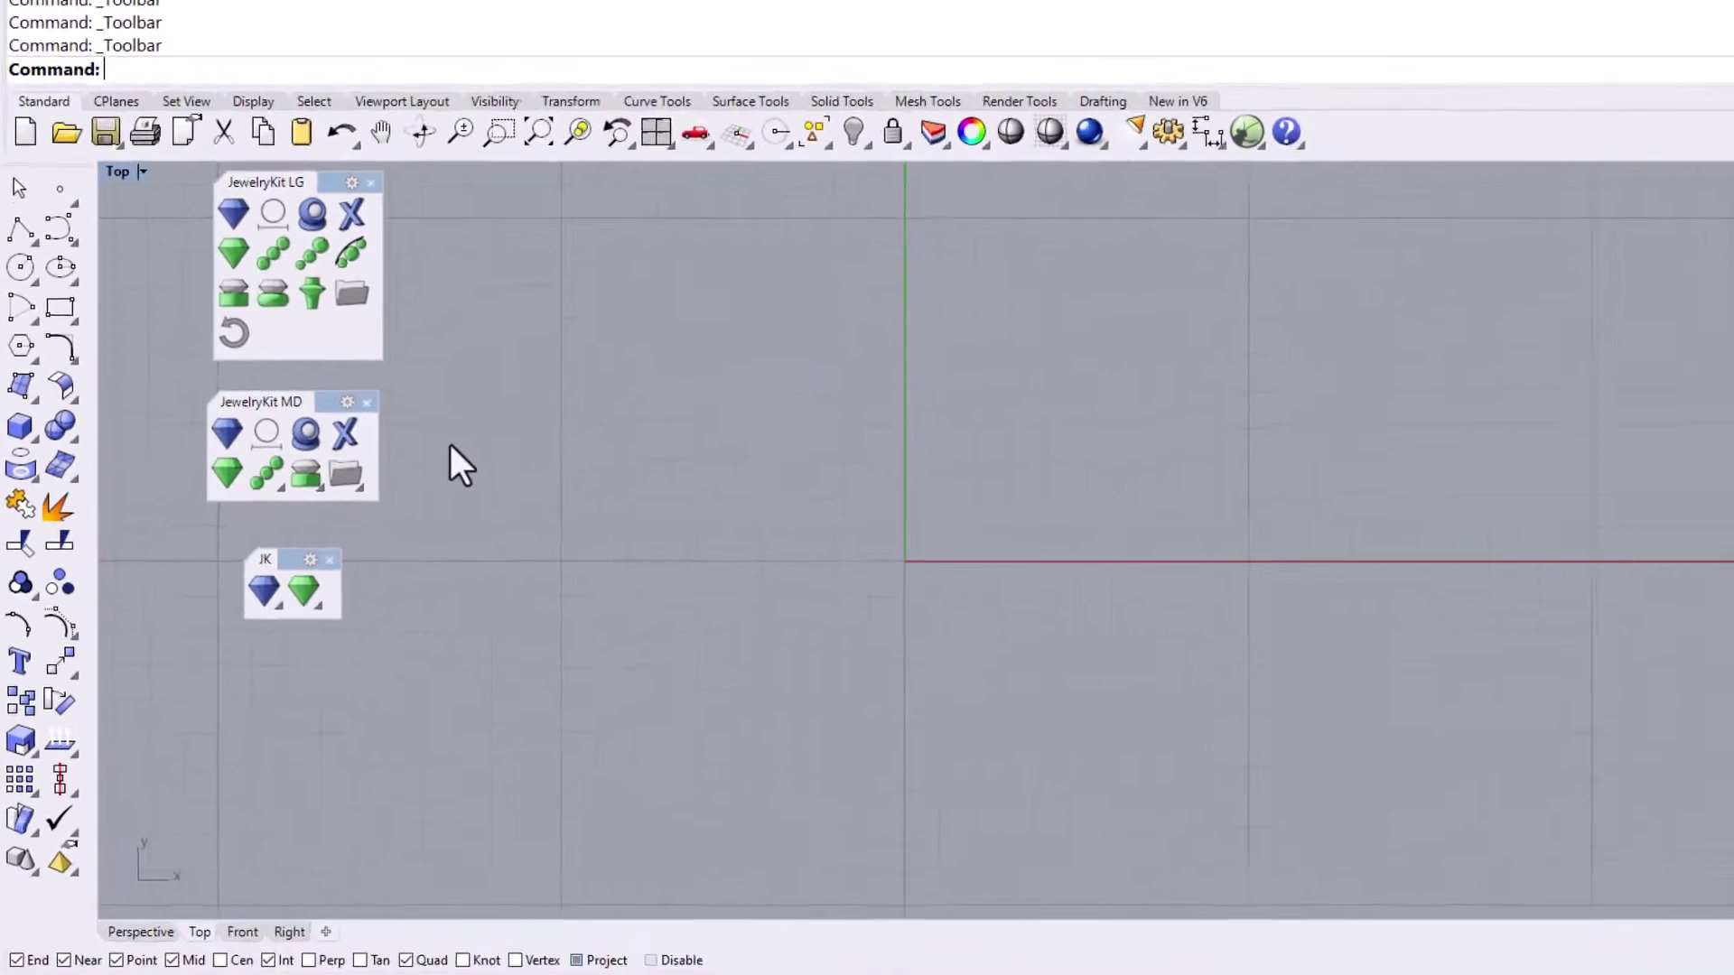
- Dock JewelryKit LG on the right edge and close the floating JewelryKit MD and JK toolbars
drag(343, 183, 1440, 298)
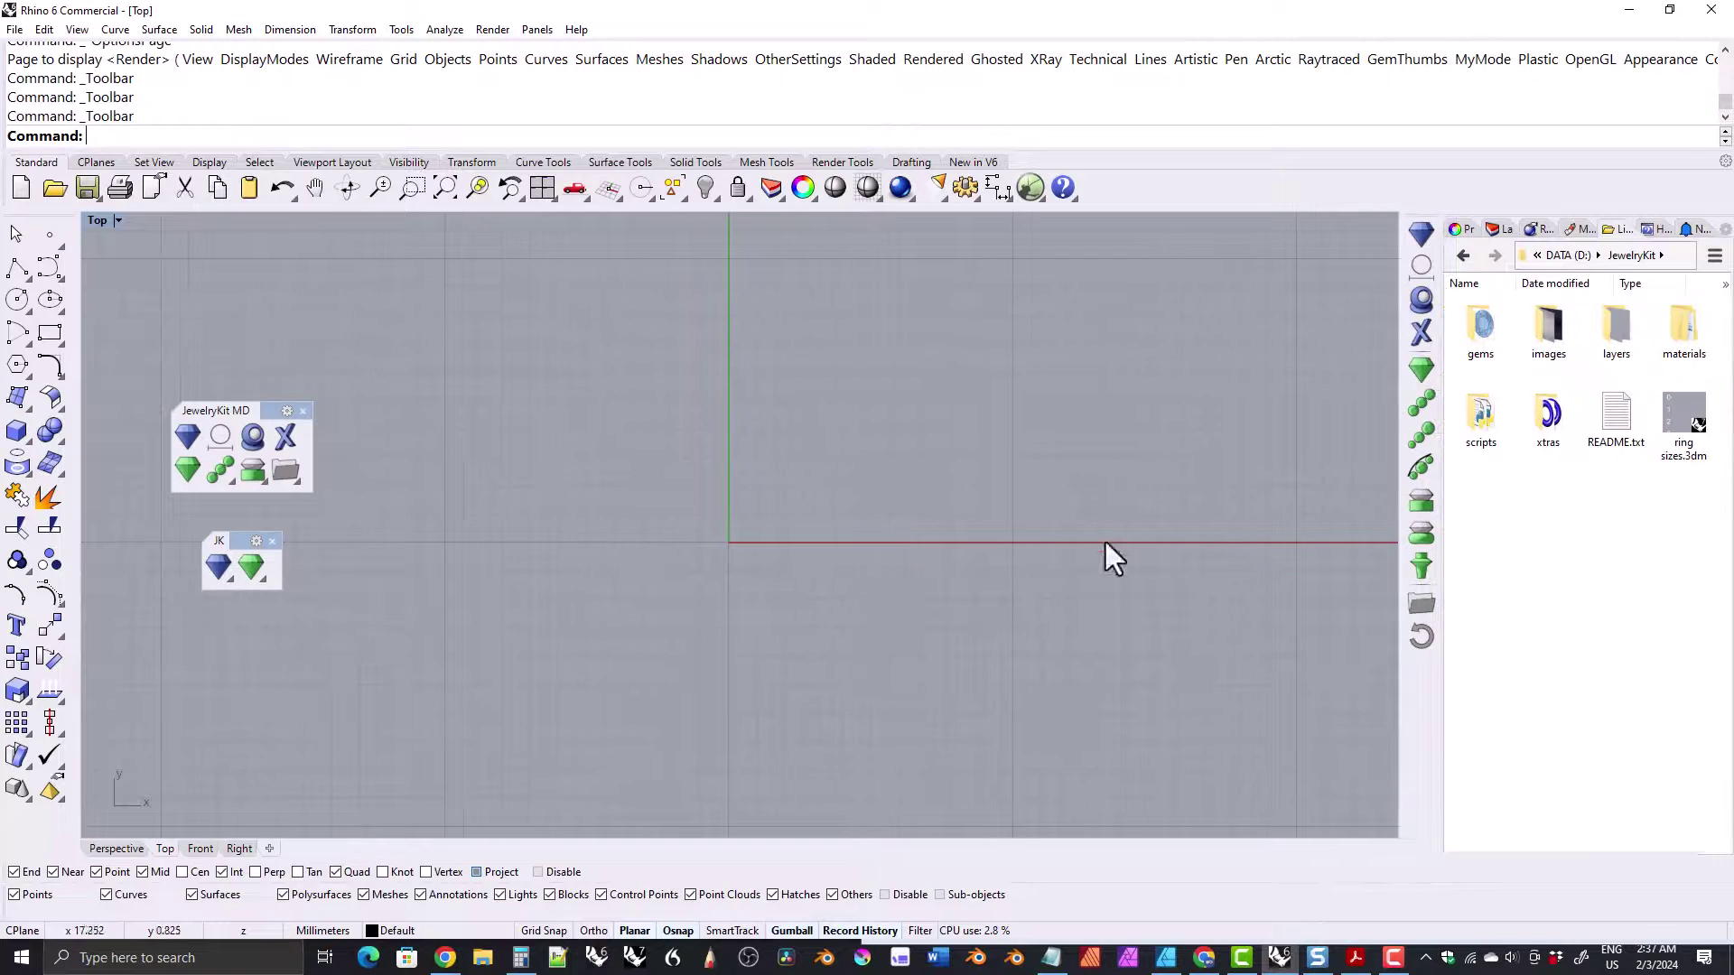
click(303, 412)
drag(239, 540, 337, 381)
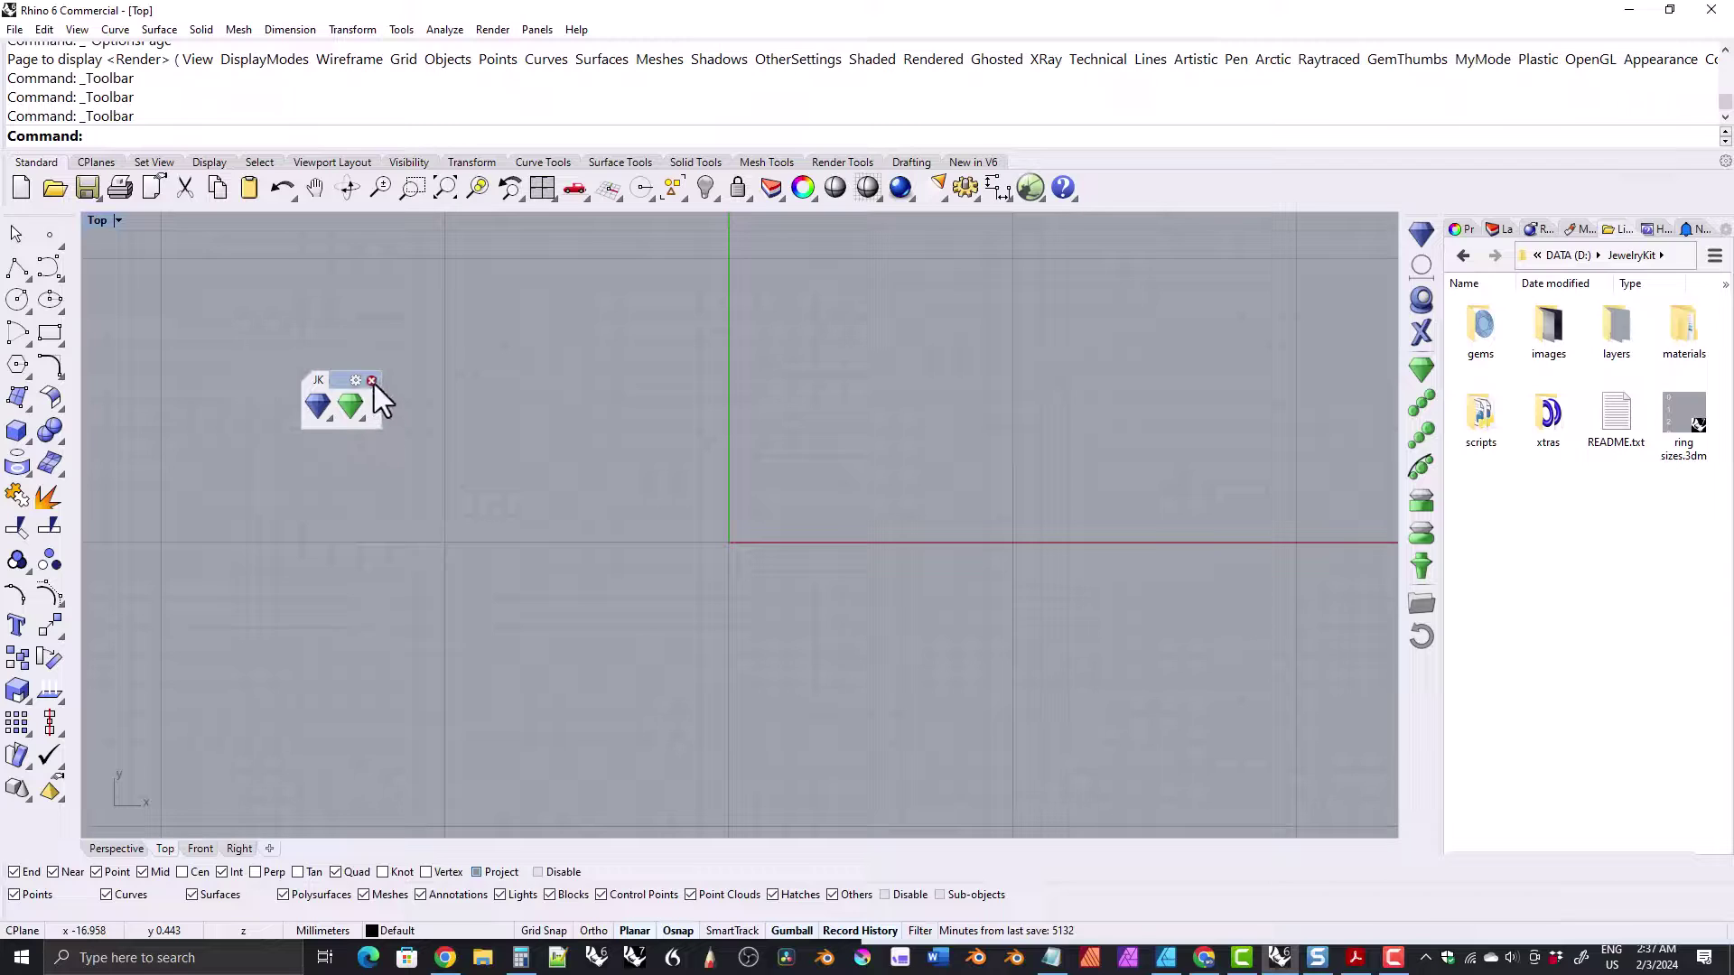
click(372, 381)
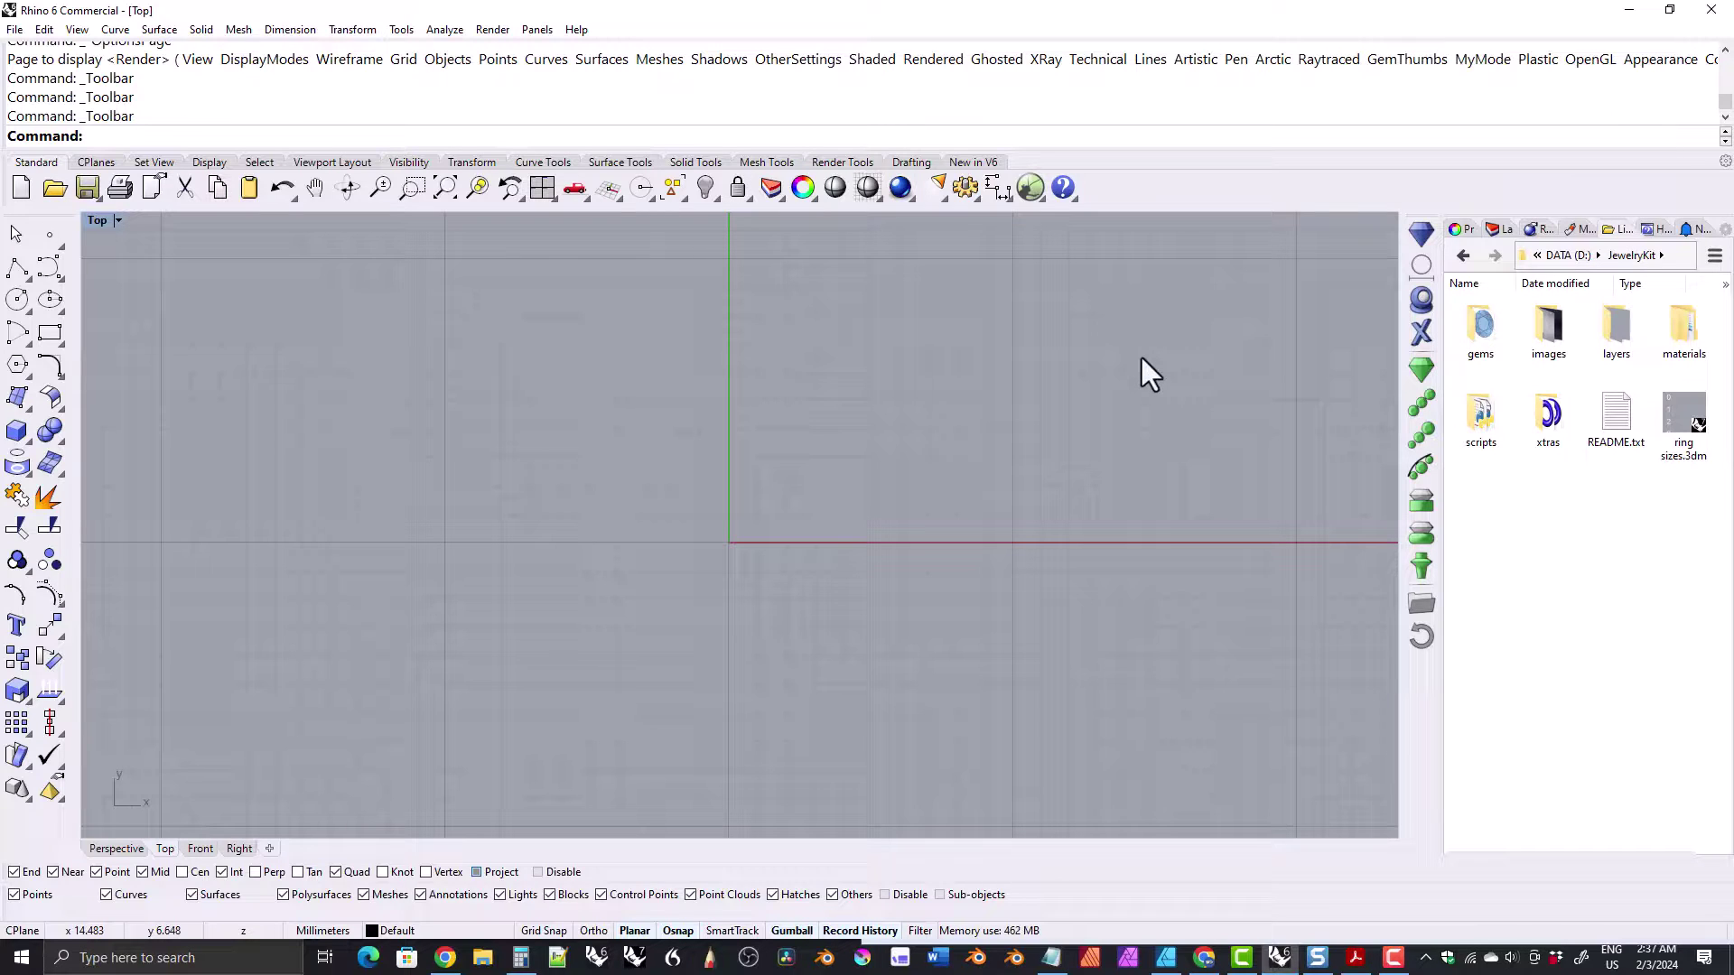